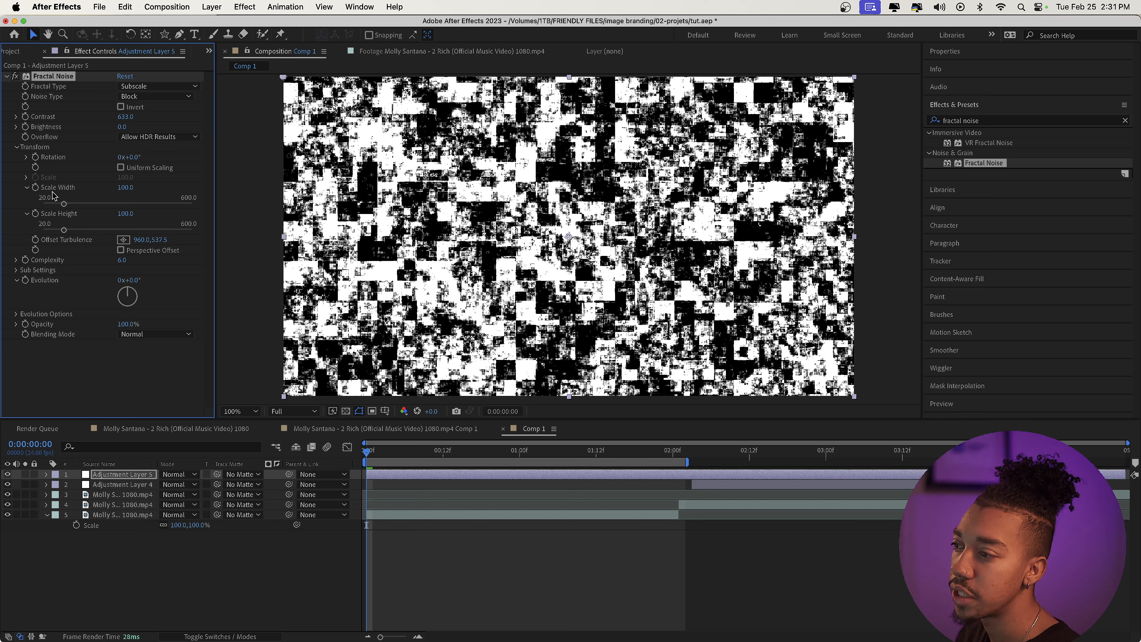
- Stretch the Fractal Noise into thin horizontal streaks with Scale Width 883 and Scale Height 19, and preview the composition
drag(64, 229, 105, 202)
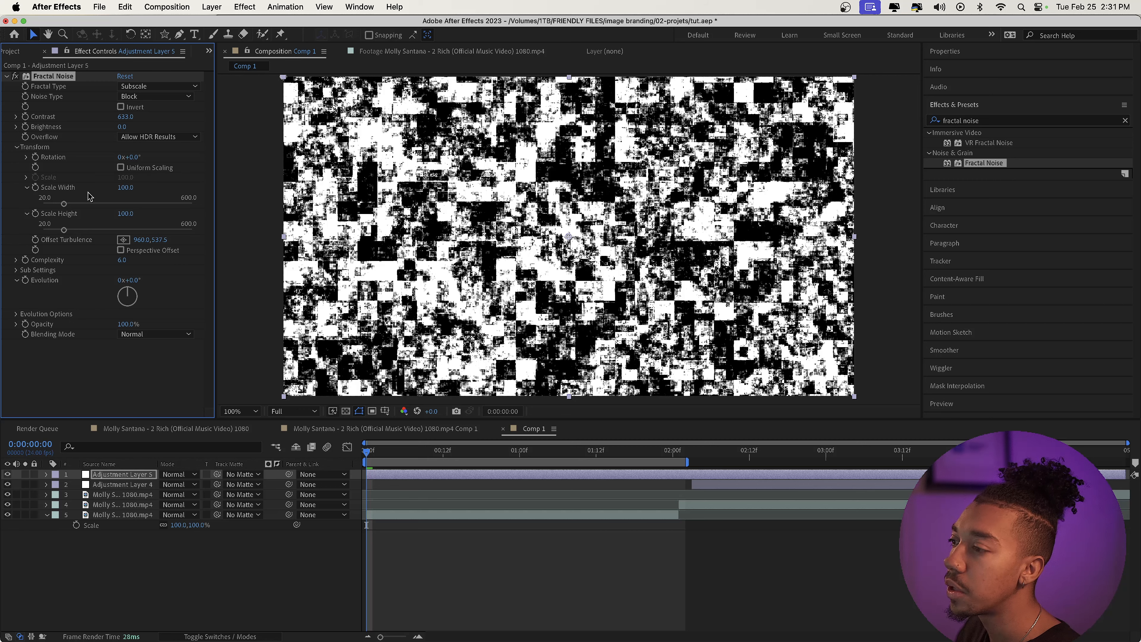
drag(128, 188, 365, 182)
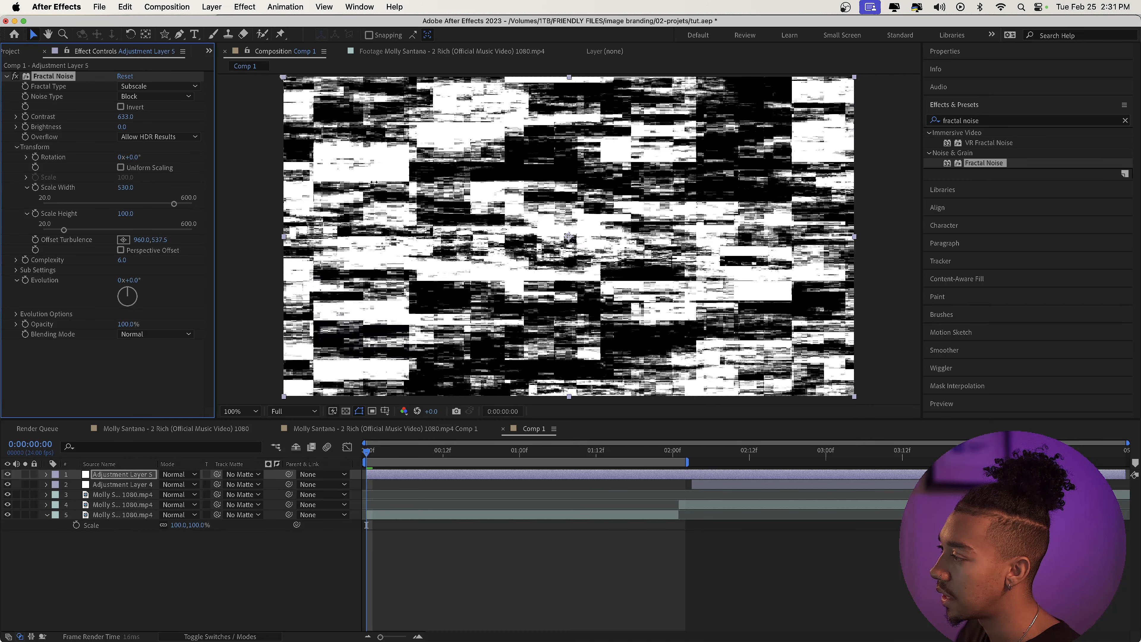
drag(659, 189, 592, 195)
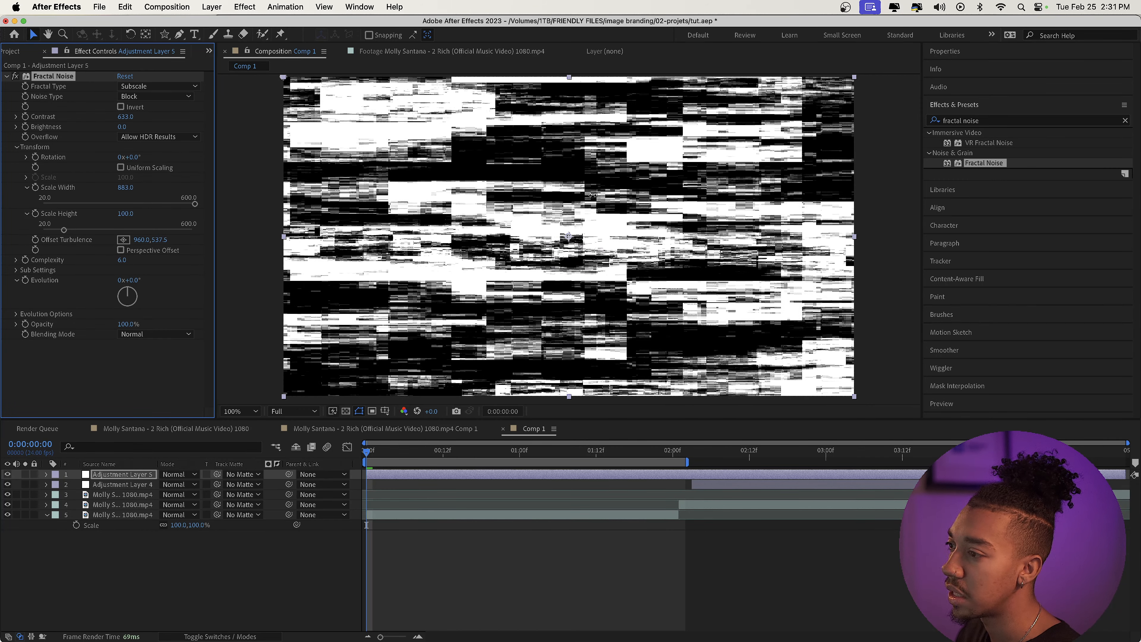
mouse_move(128, 214)
mouse_down()
mouse_move(88, 220)
mouse_move(109, 219)
mouse_up()
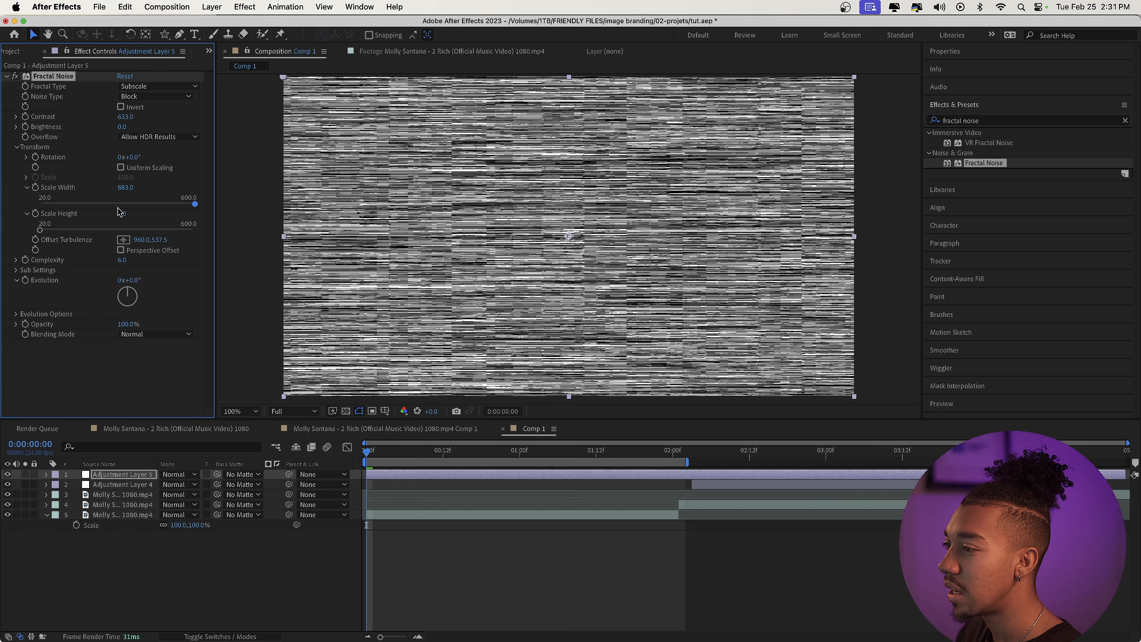
drag(120, 213, 128, 211)
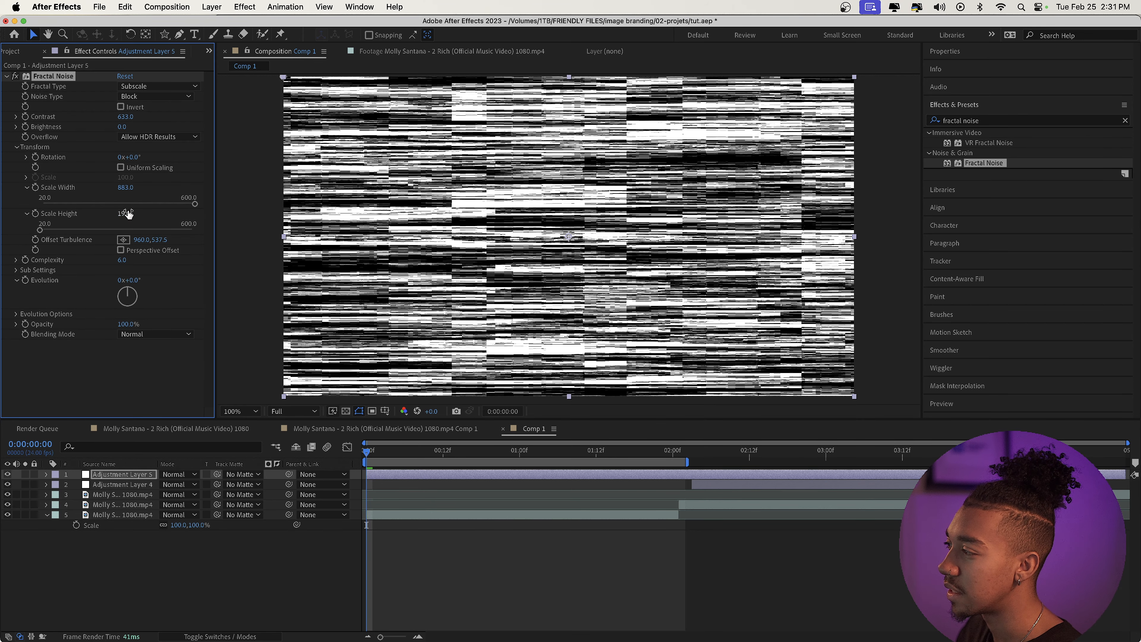
key(space)
key(space)
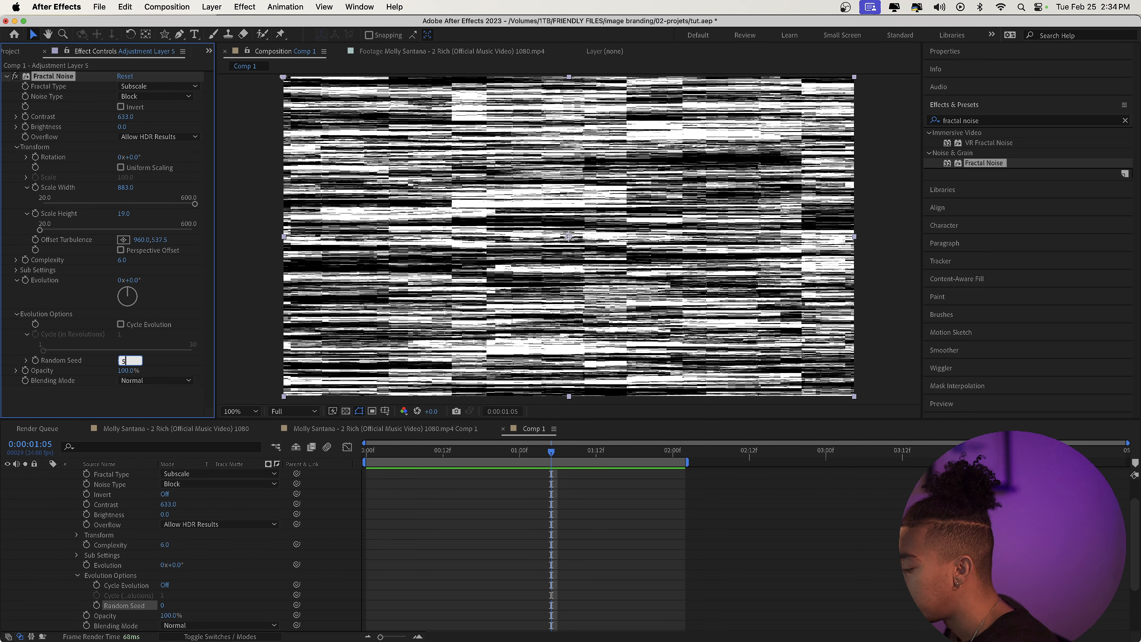
- Set the Fractal Noise Random Seed to 500, animate it with the expression wiggle(24,100), and preview the result
key(Return)
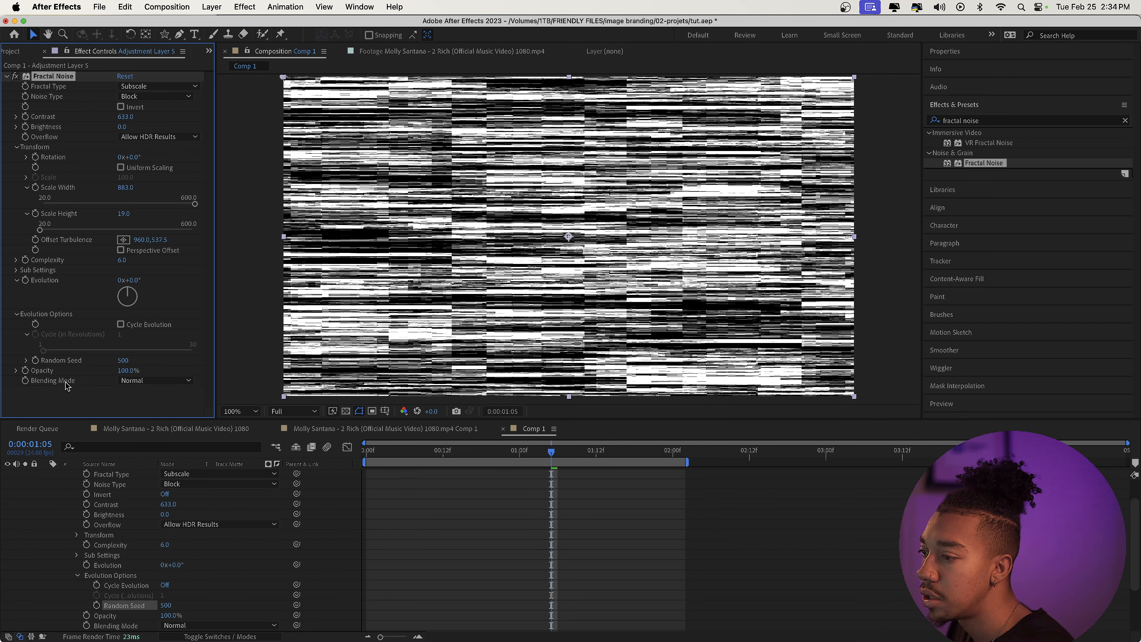
alt+click(38, 367)
text(wiggle())
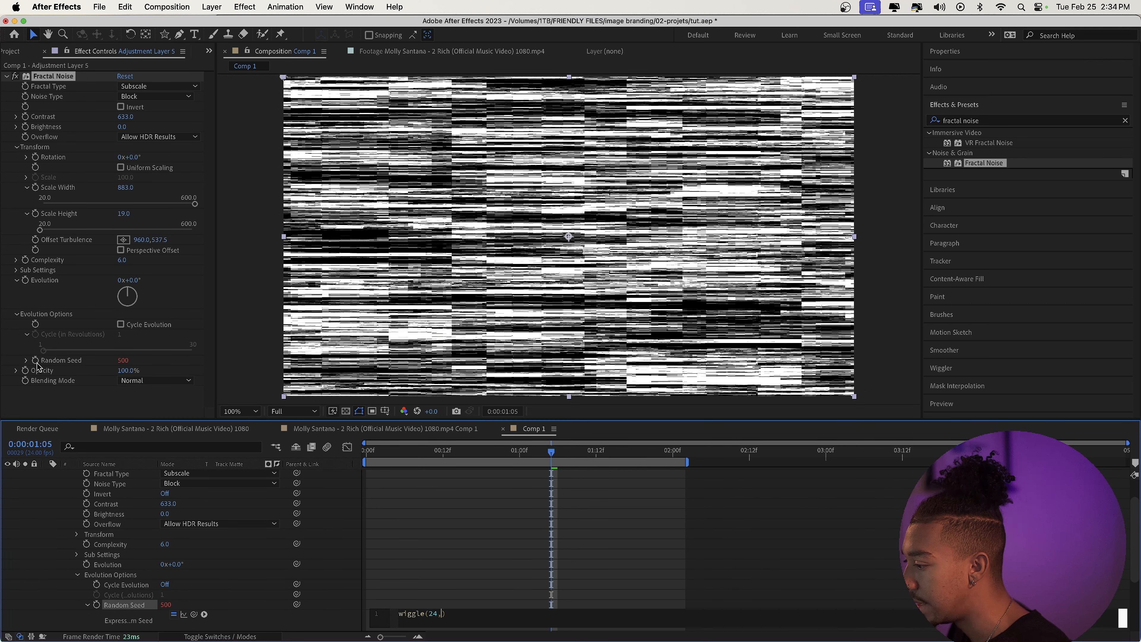
text(24,100)
click(418, 493)
key(space)
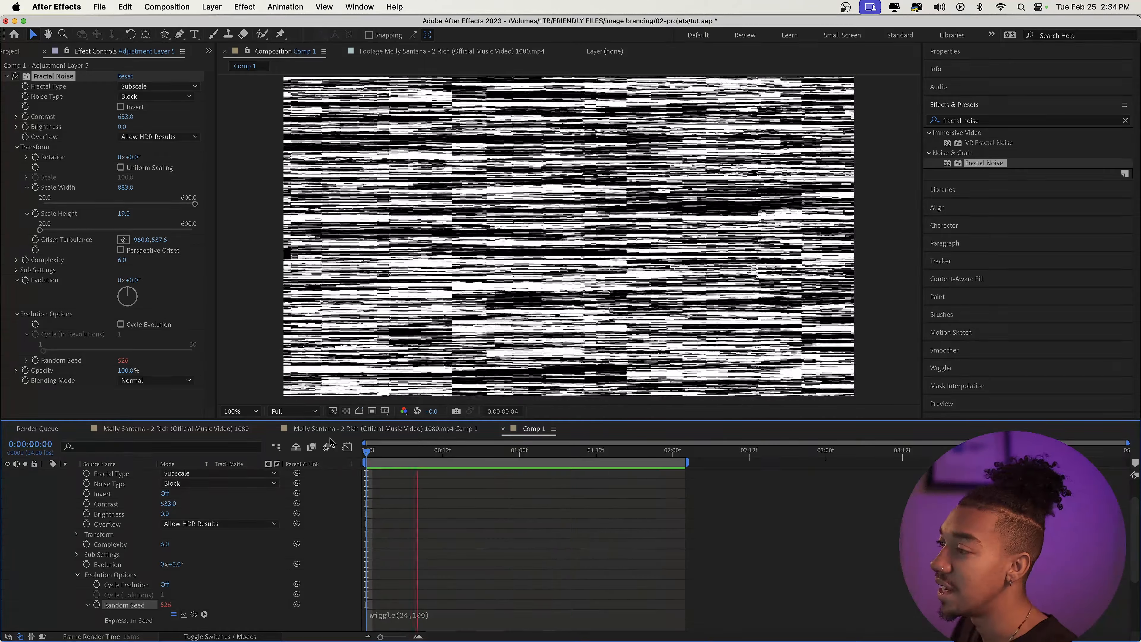
- Add the expression wiggle(24,10) to the Fractal Noise Scale Height and preview the animation from the first frame
click(38, 218)
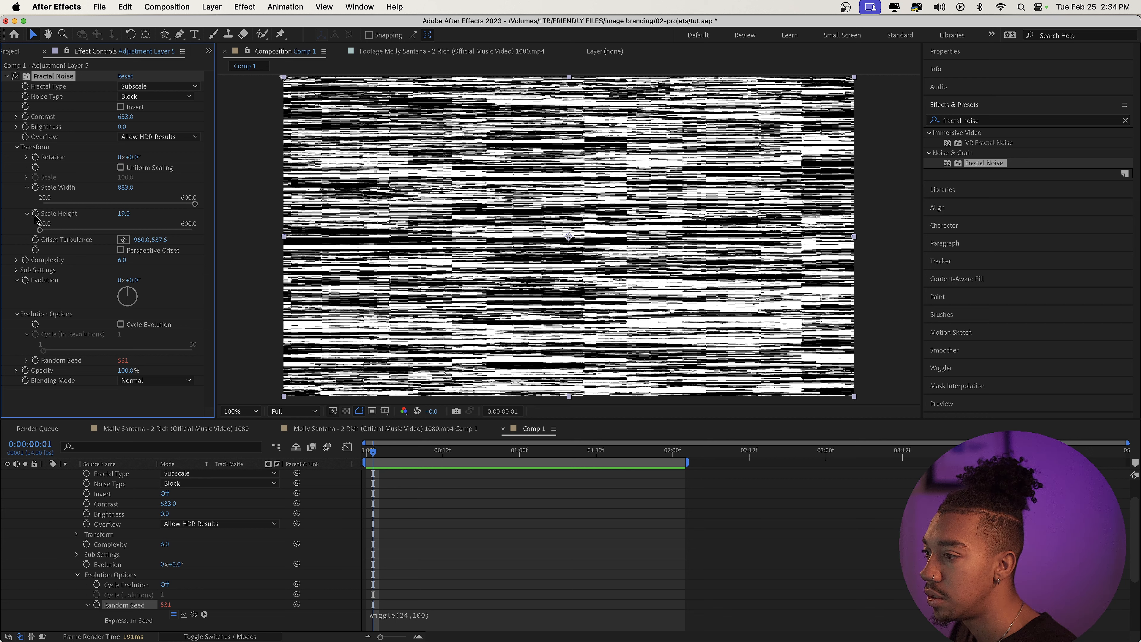
alt+click(38, 218)
text(w)
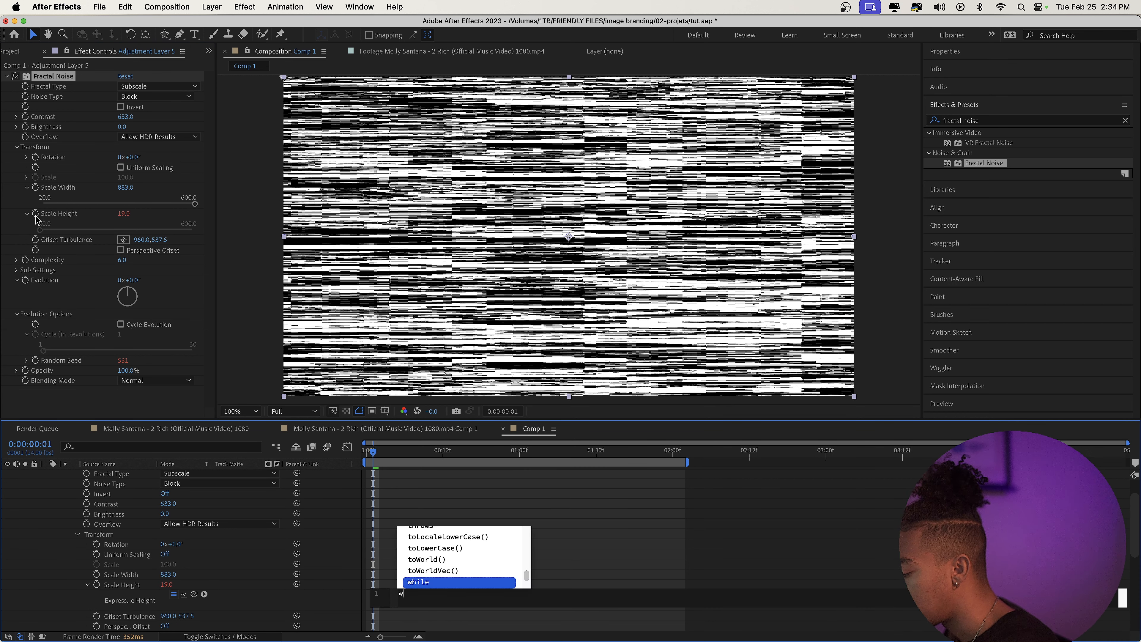
text(iggle(24,10)
click(366, 454)
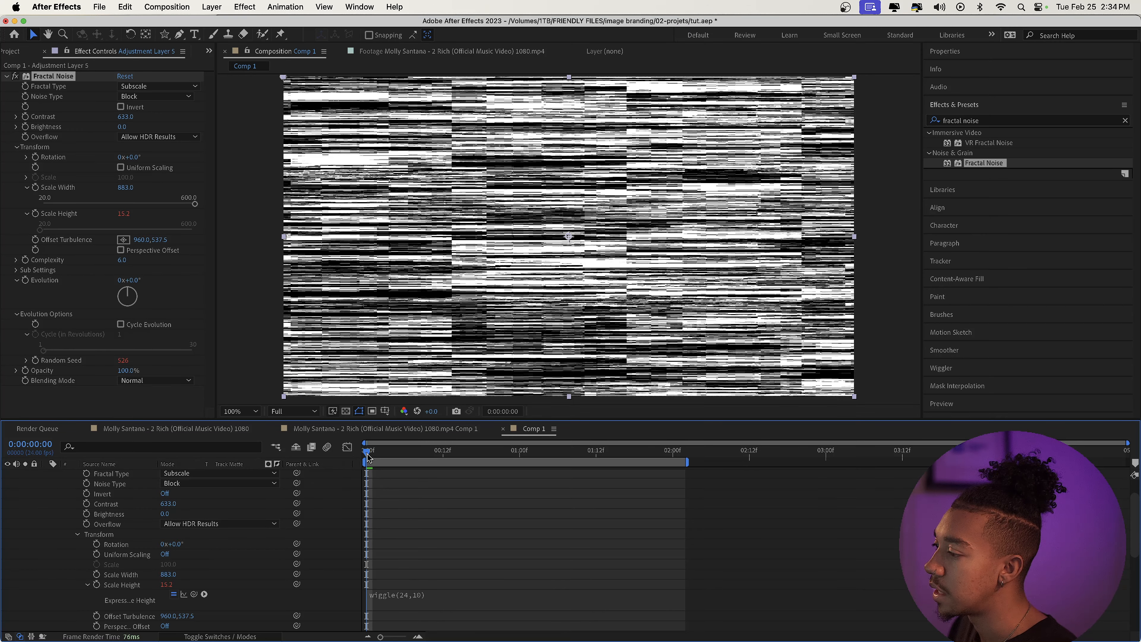
key(space)
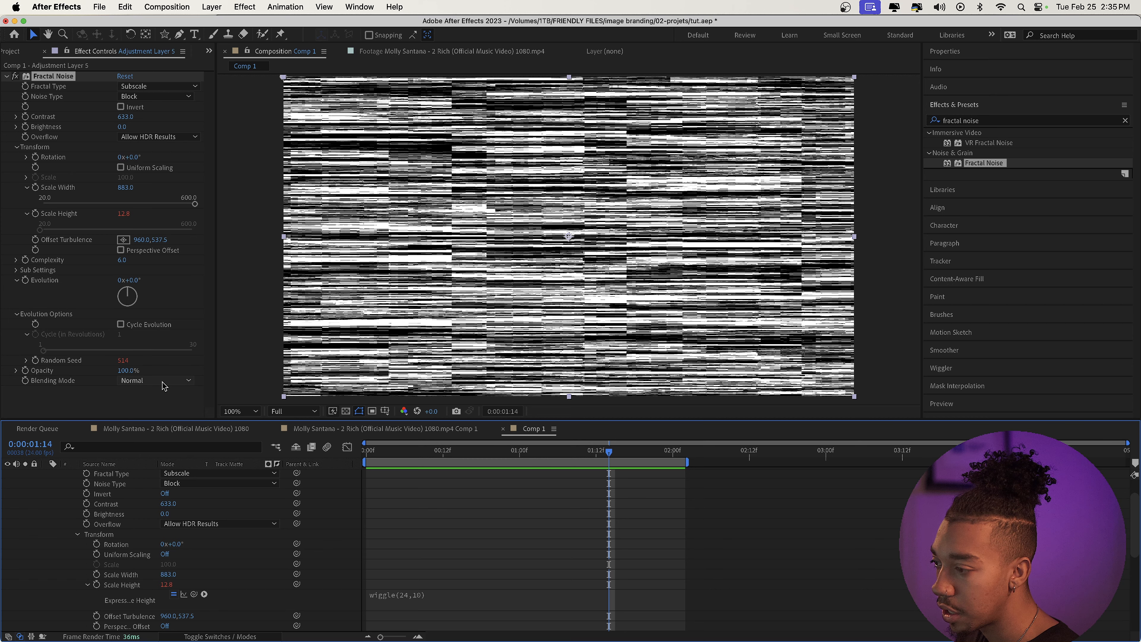
- Change the Fractal Noise blending mode to Color Dodge and preview it over the footage
click(163, 382)
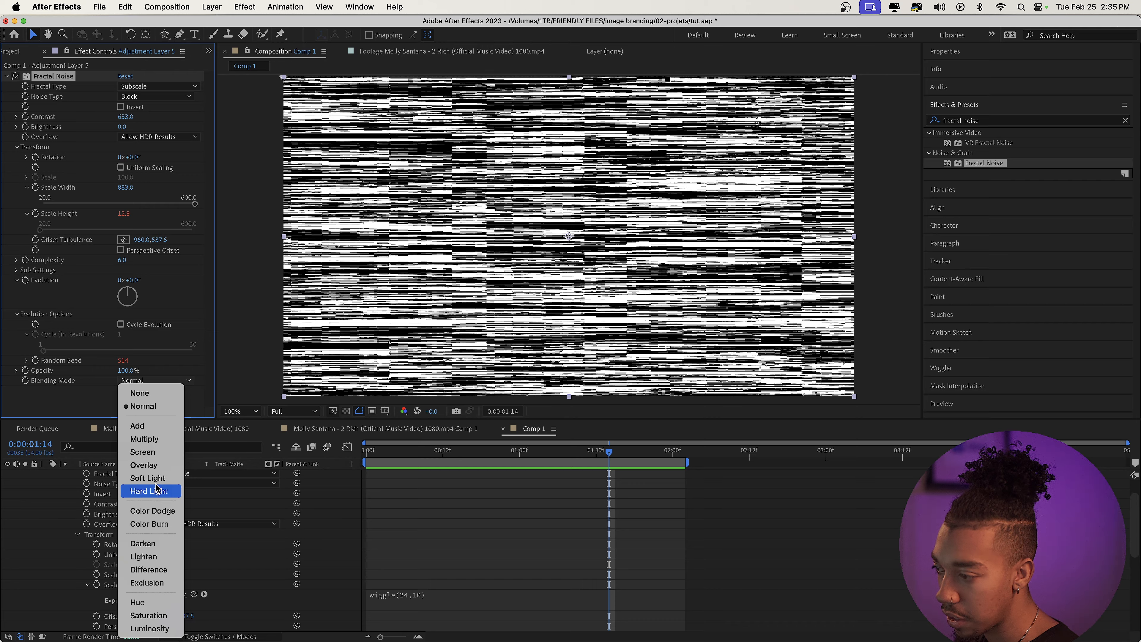
click(150, 511)
key(space)
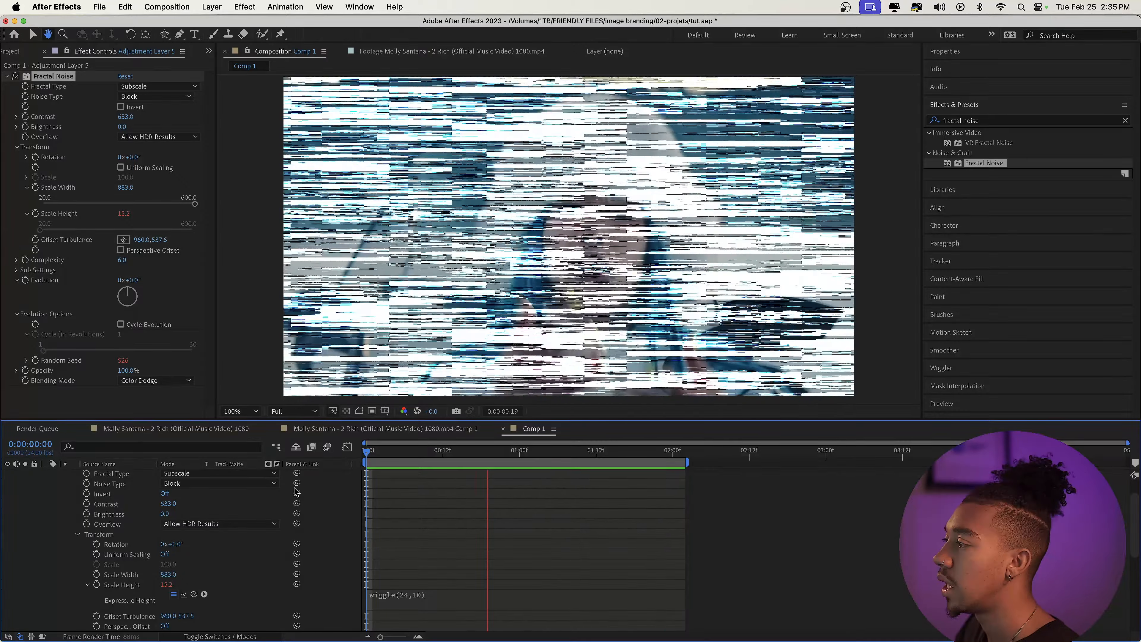
key(space)
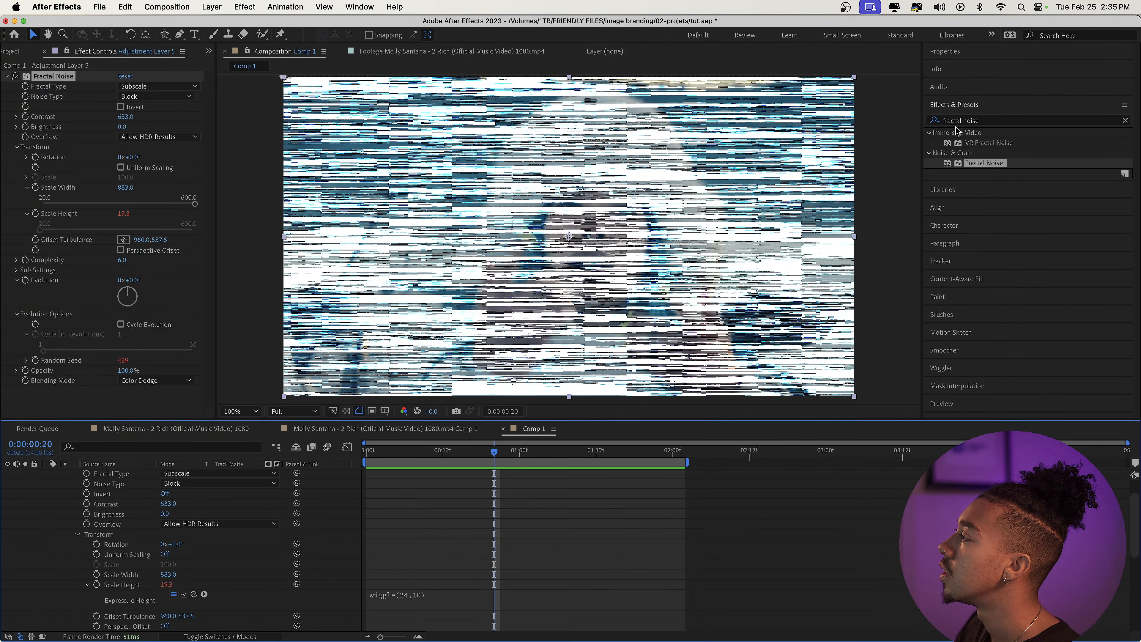
- Apply the CC Toner effect above Fractal Noise on the adjustment layer and set its Tones to Pentone
triple_click(970, 120)
text(cc toner)
drag(967, 142, 16, 75)
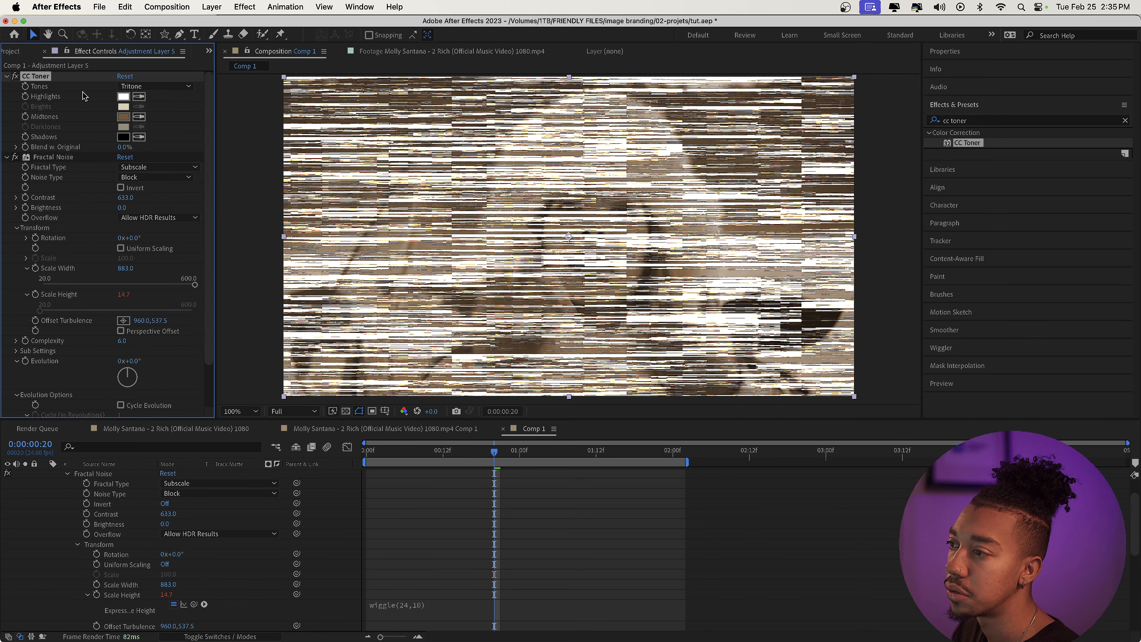
click(120, 84)
click(131, 123)
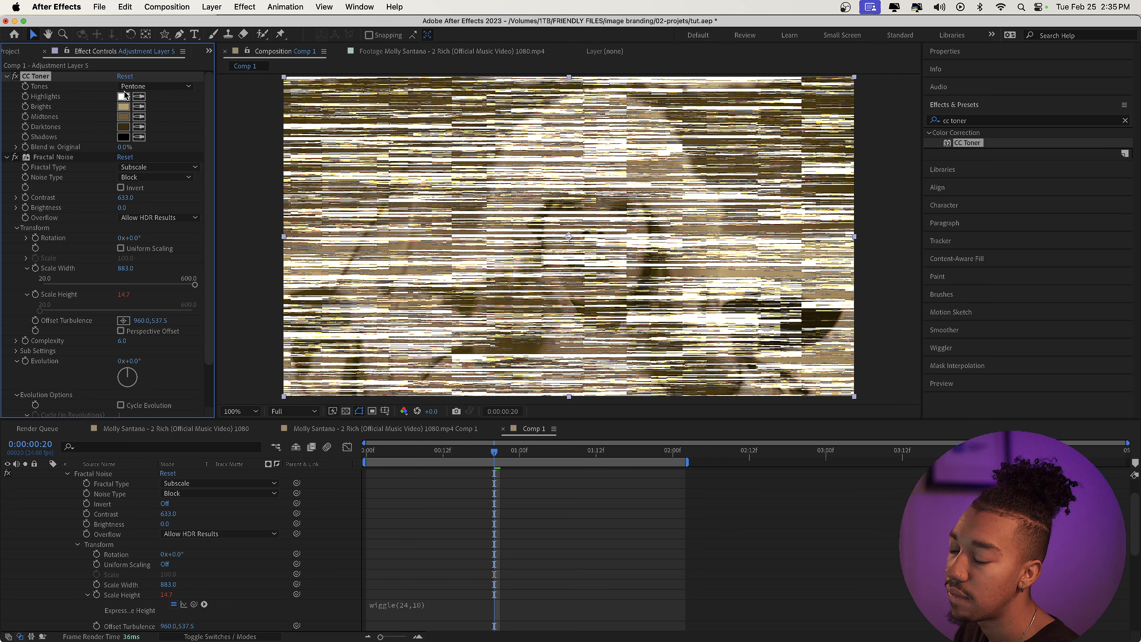
- Set the CC Toner Highlights colour to red and the Brights colour to white (FFFFFF)
click(123, 98)
drag(699, 345, 783, 323)
click(886, 327)
click(123, 107)
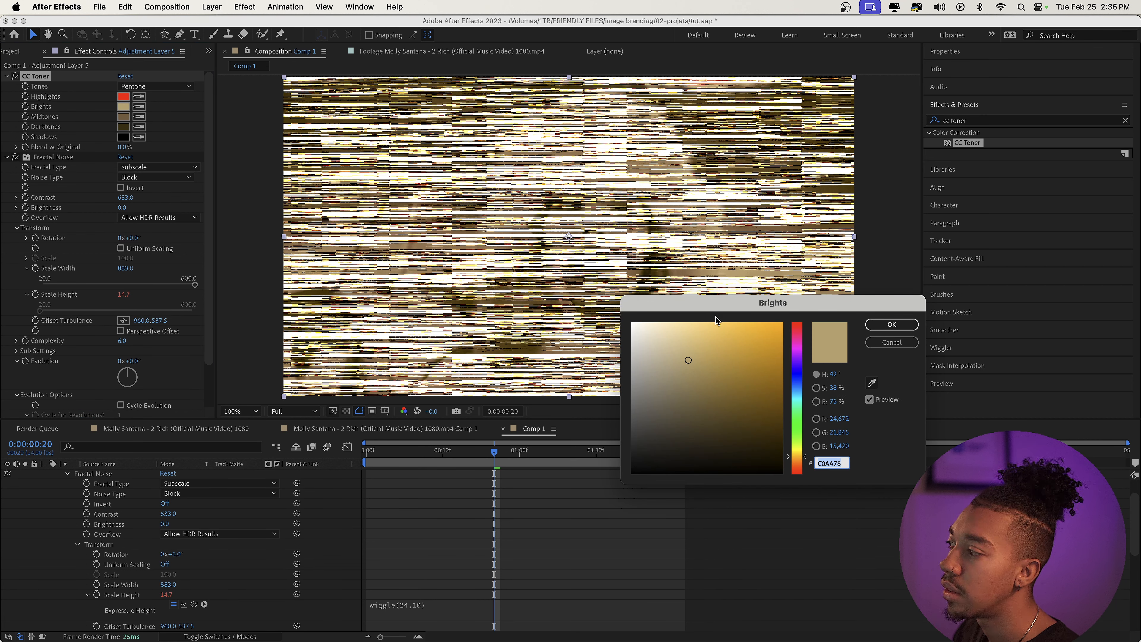
drag(759, 353, 631, 321)
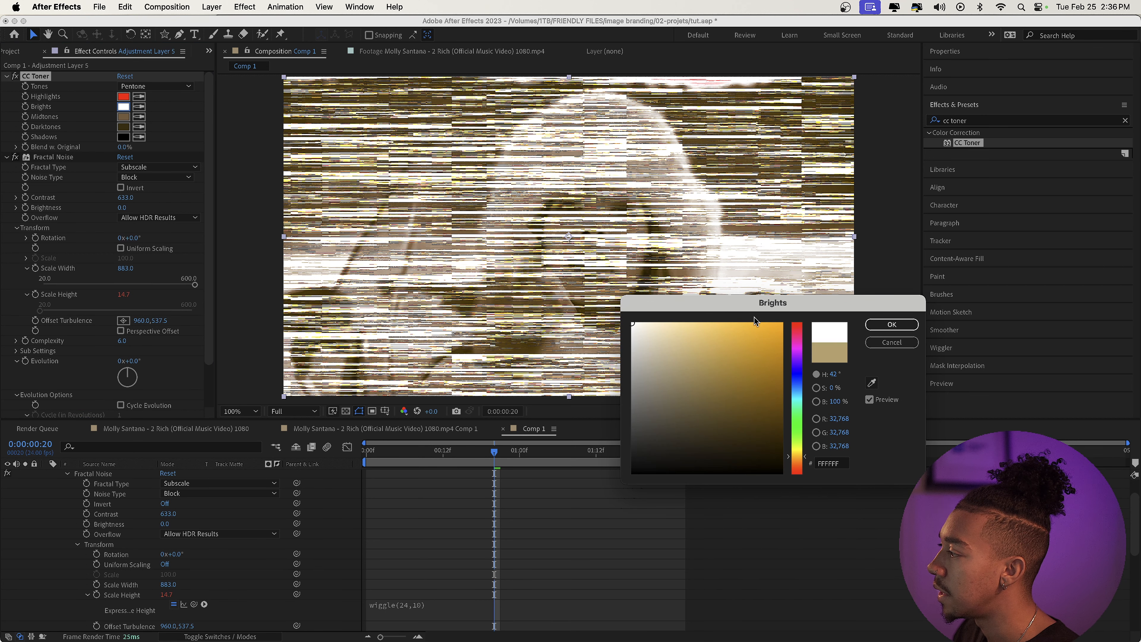
click(915, 325)
- Set the CC Toner Midtones colour to red and the Darktones colour to black (000000)
click(123, 116)
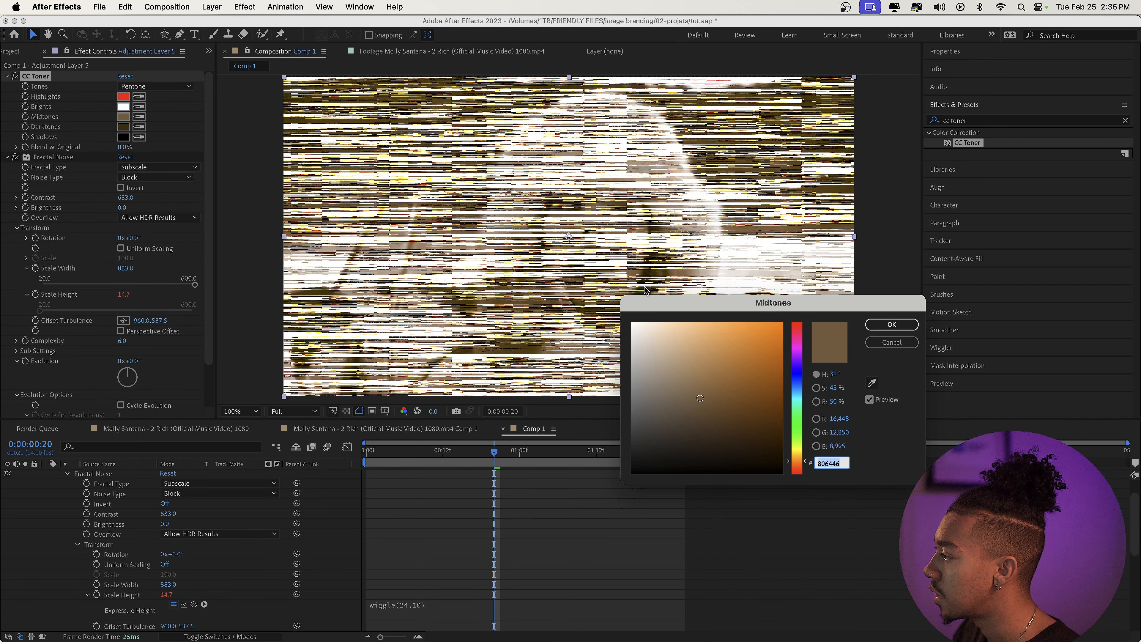
click(797, 324)
click(892, 325)
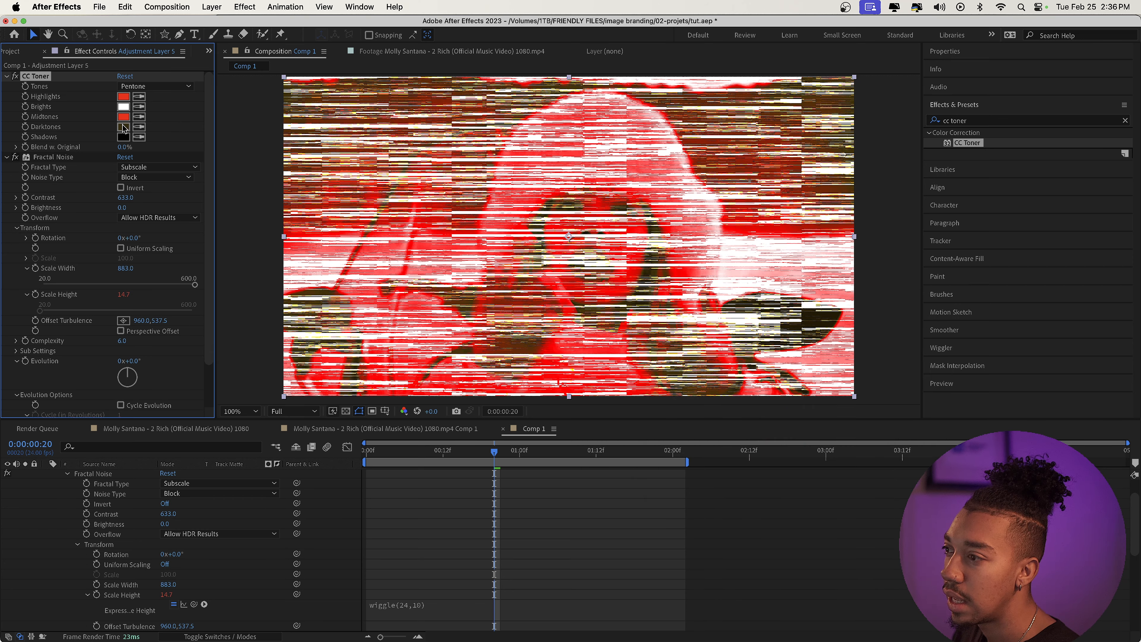
click(123, 127)
drag(660, 394, 573, 506)
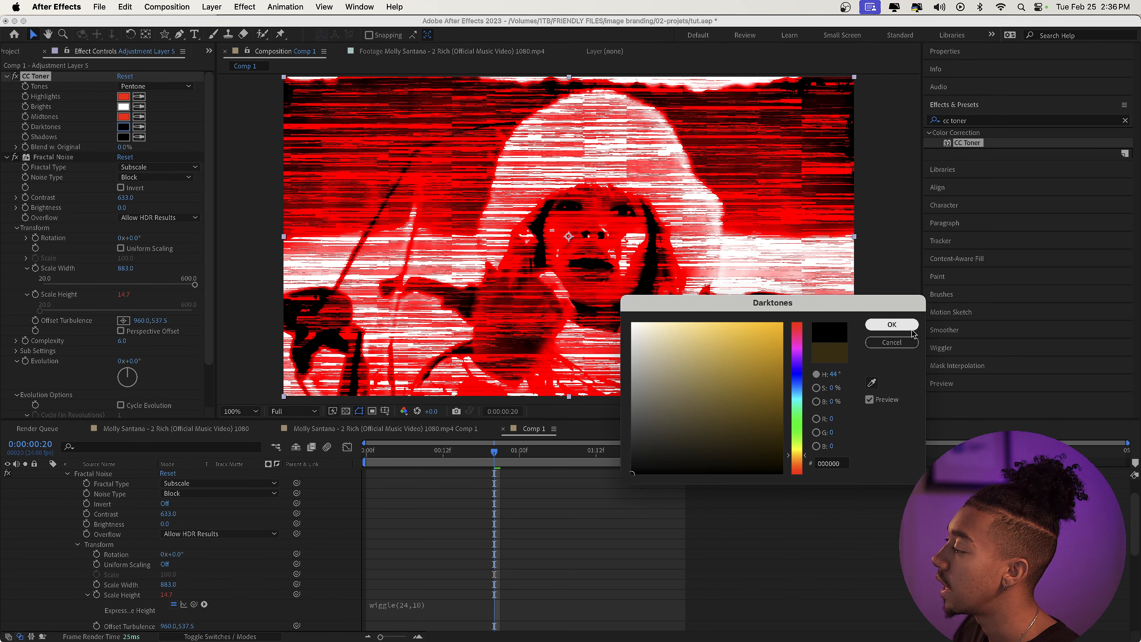
click(892, 325)
- Play the red glitch effect from the first frame and adjust the height of the timeline area during playback
key(Home)
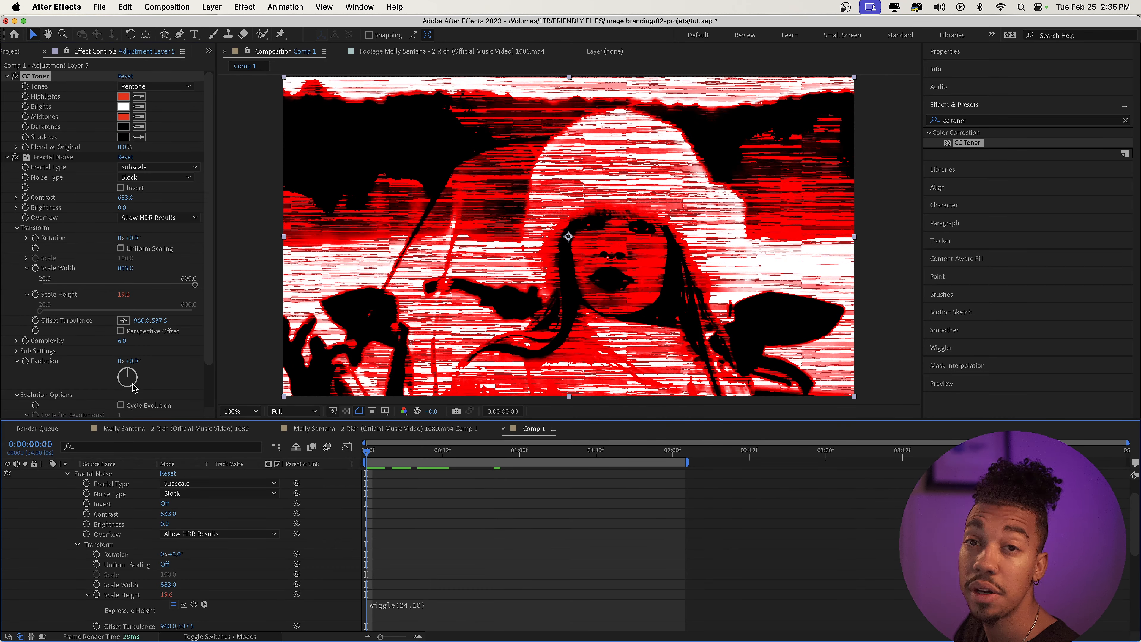
key(space)
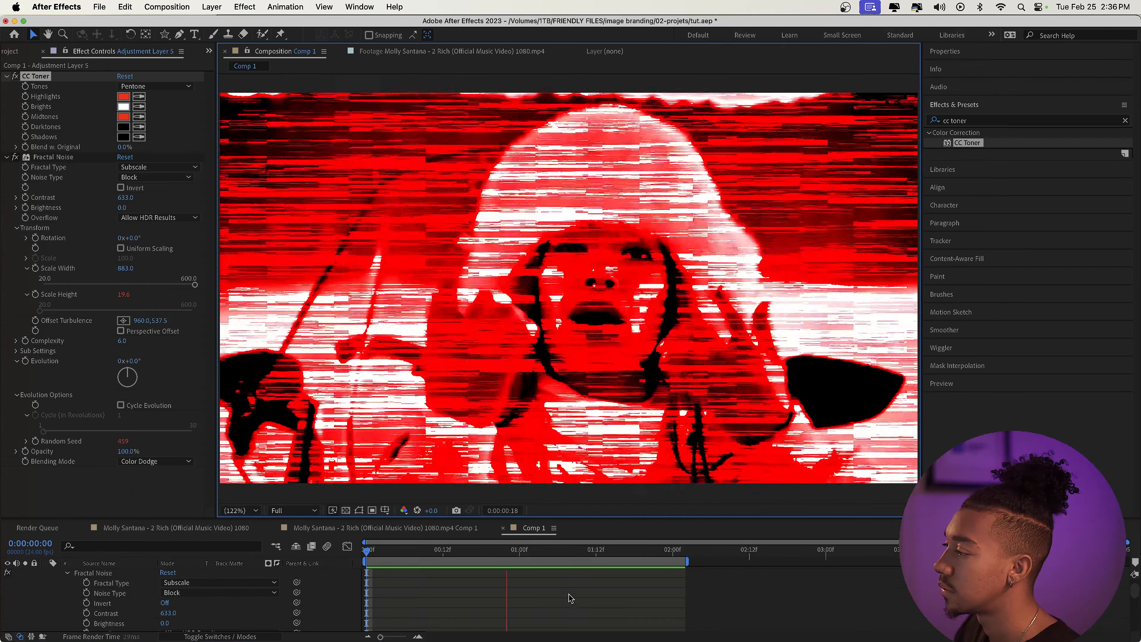
scroll(538, 596, down, 1)
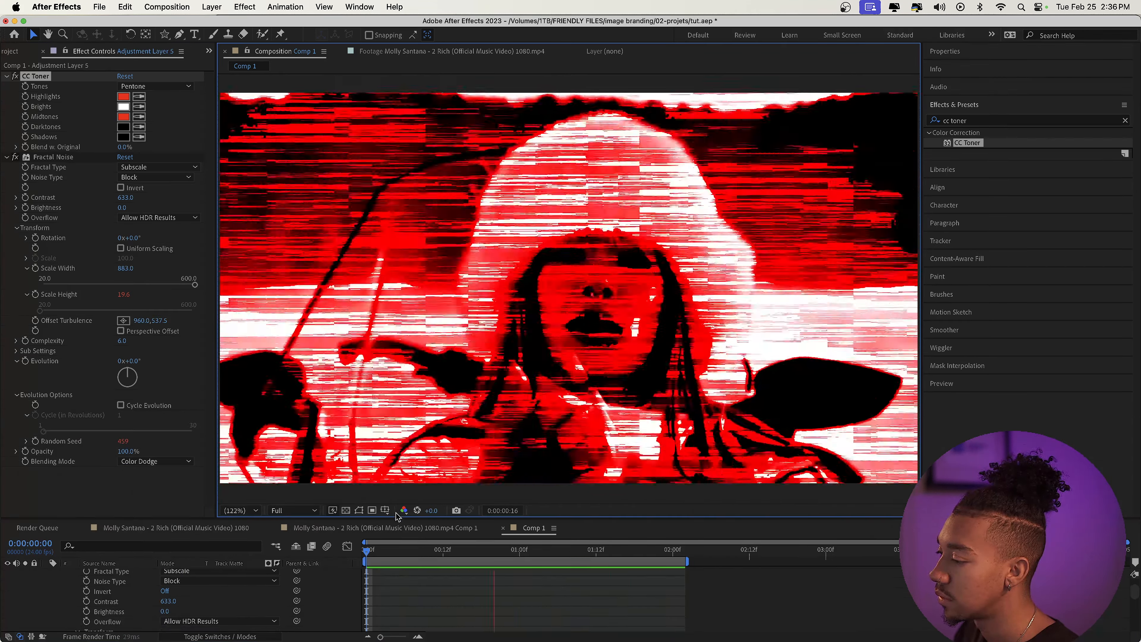
drag(395, 521, 395, 487)
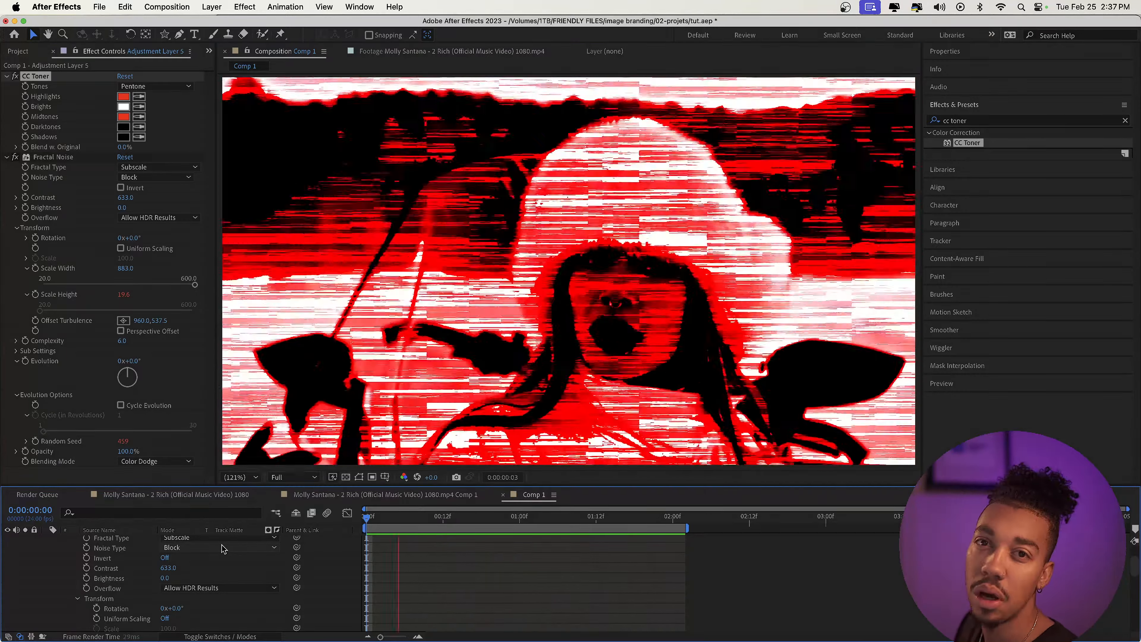
key(space)
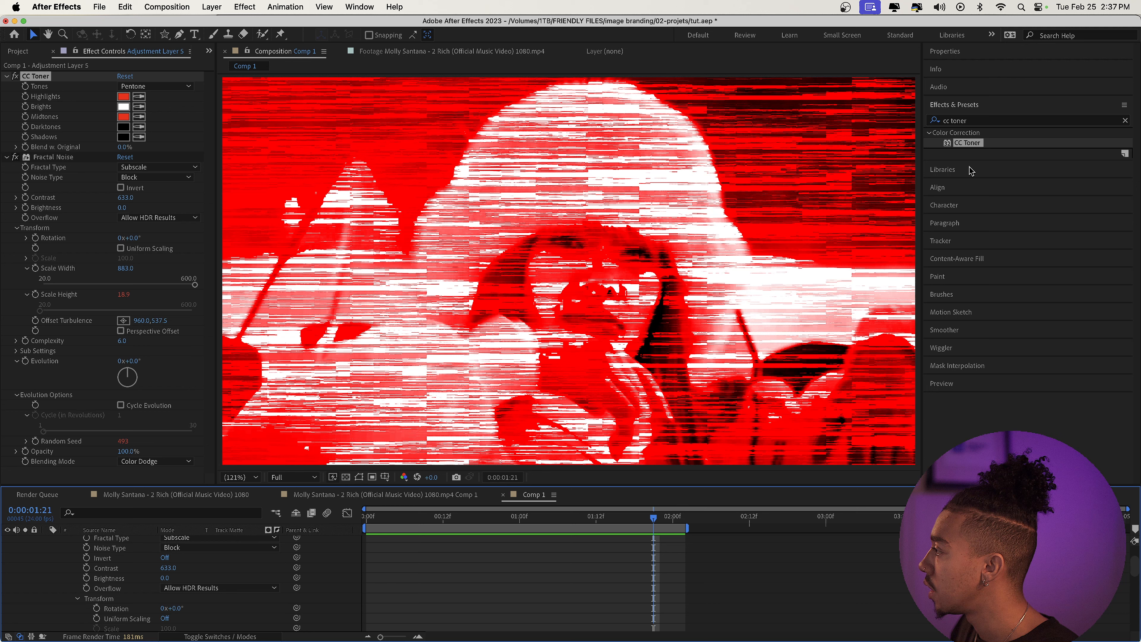
- Apply Posterize Time below Fractal Noise on the adjustment layer with a frame rate of 8, and preview it
double_click(983, 121)
text(poster)
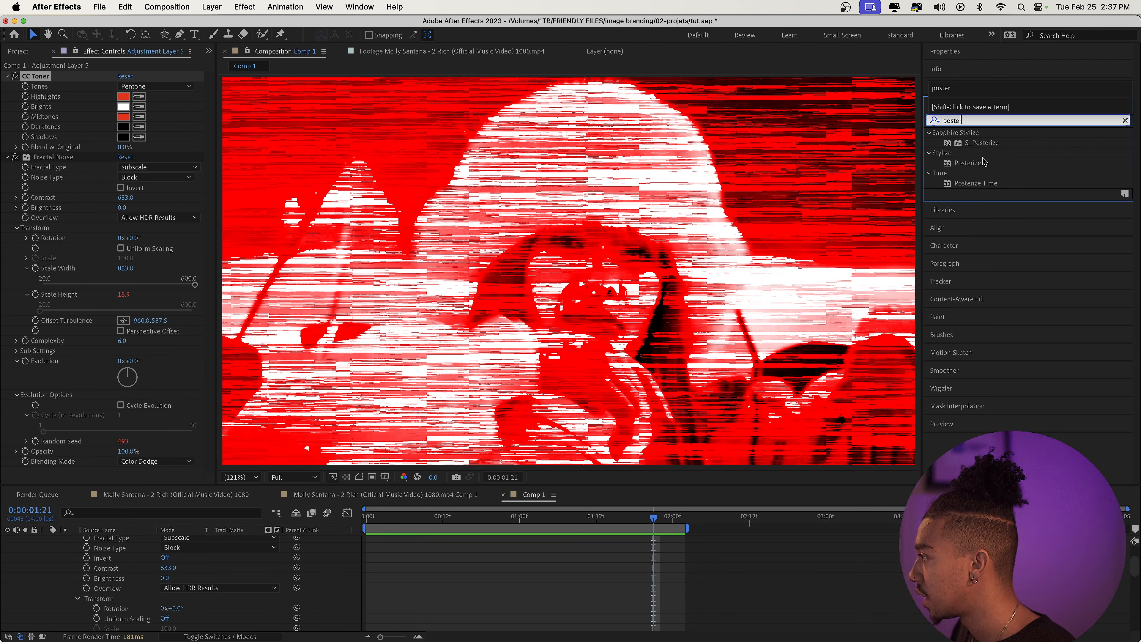
drag(975, 183, 18, 450)
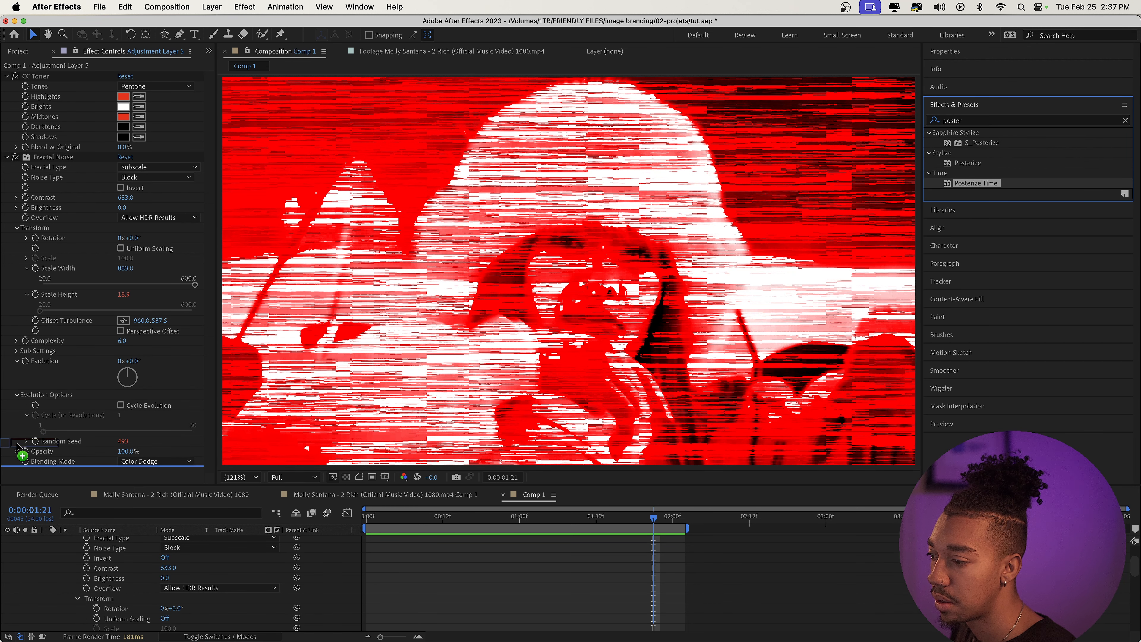
click(129, 478)
text(8)
key(Return)
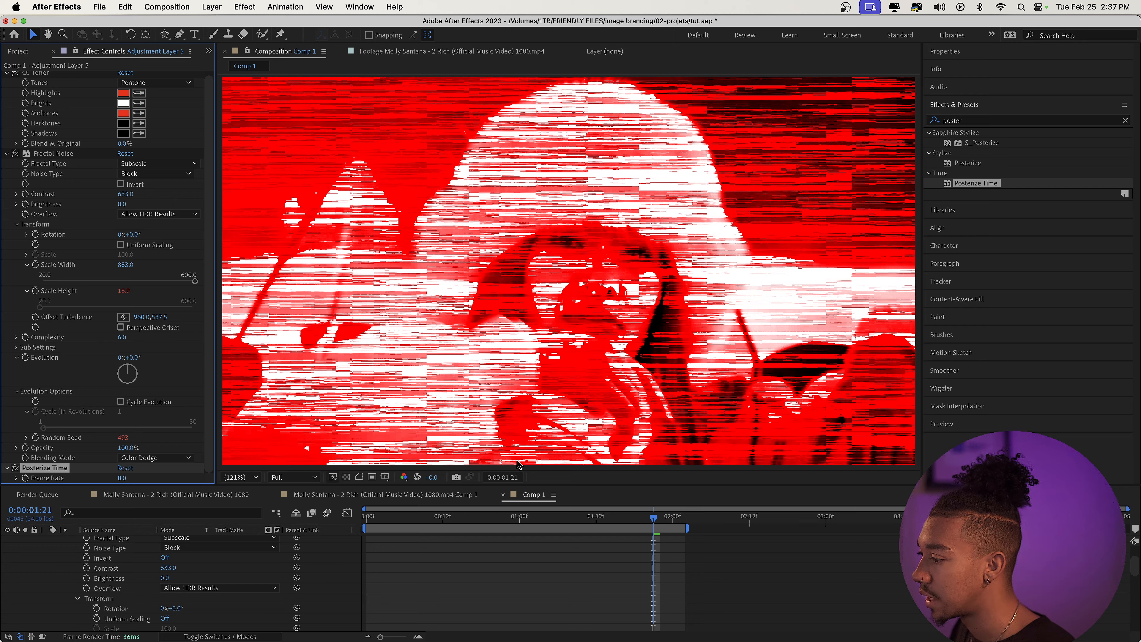
key(space)
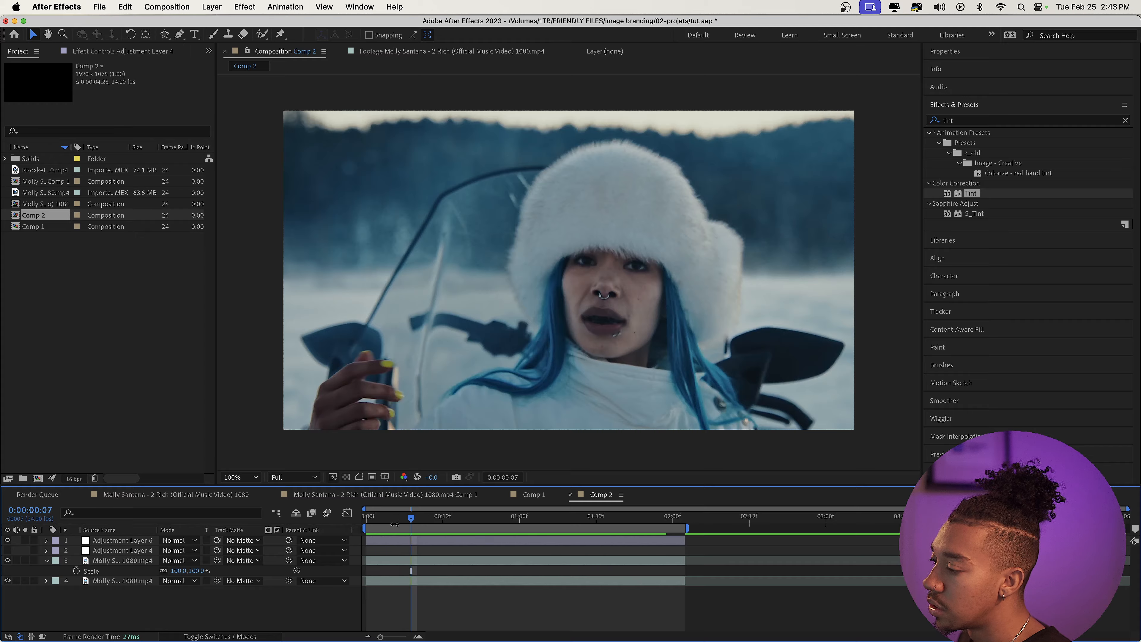
- Find the flicker presets, apply "30. Flicker" to the topmost adjustment layer and preview it
click(390, 541)
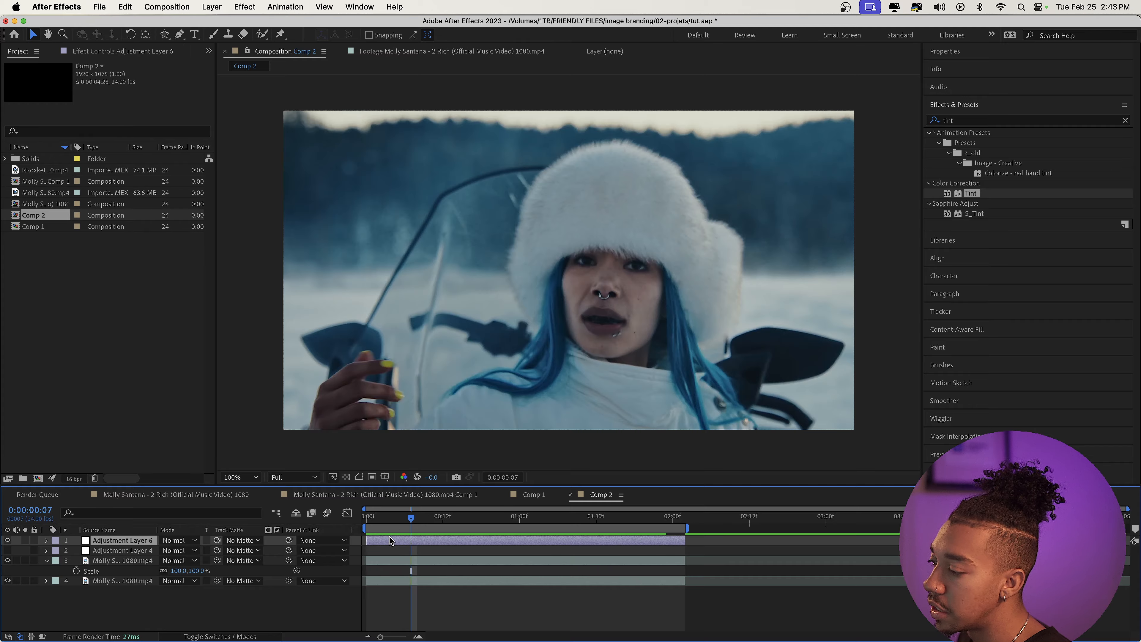
click(974, 124)
text(fl)
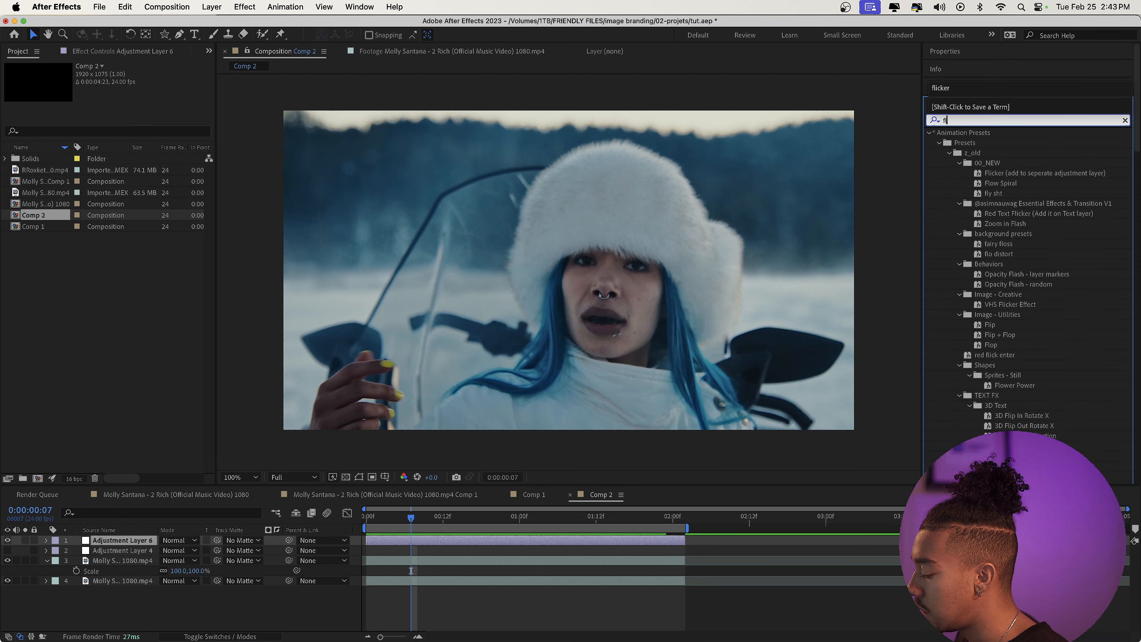
text(icker)
click(992, 405)
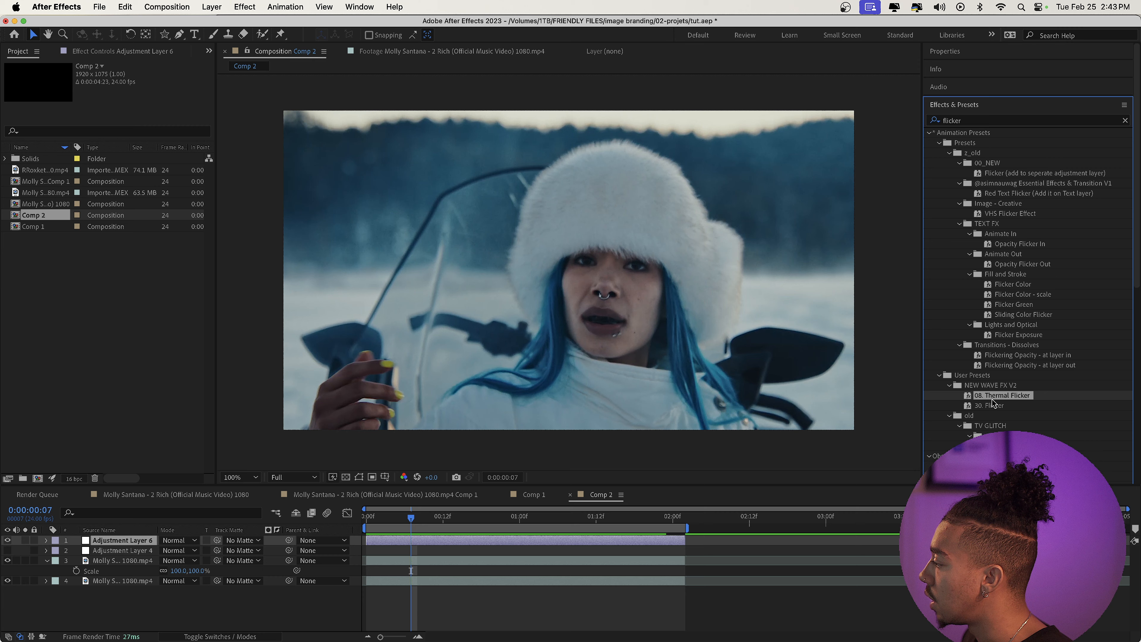
double_click(992, 405)
key(space)
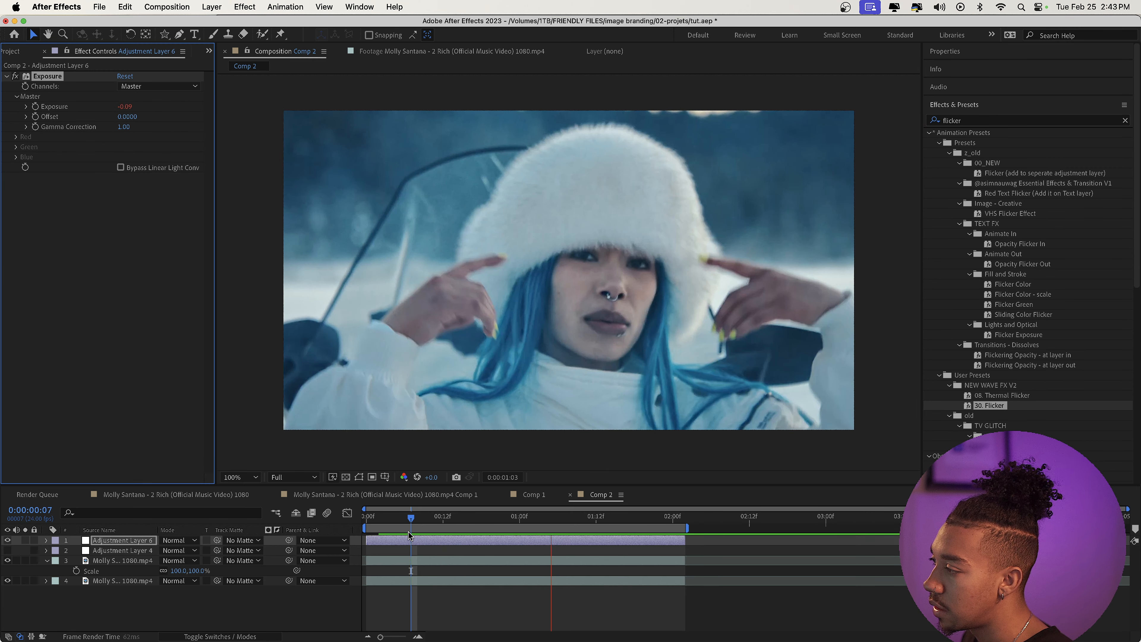
- Set the Exposure expression on the flicker adjustment layer to wiggle(24,1) and preview from the first frame
click(408, 540)
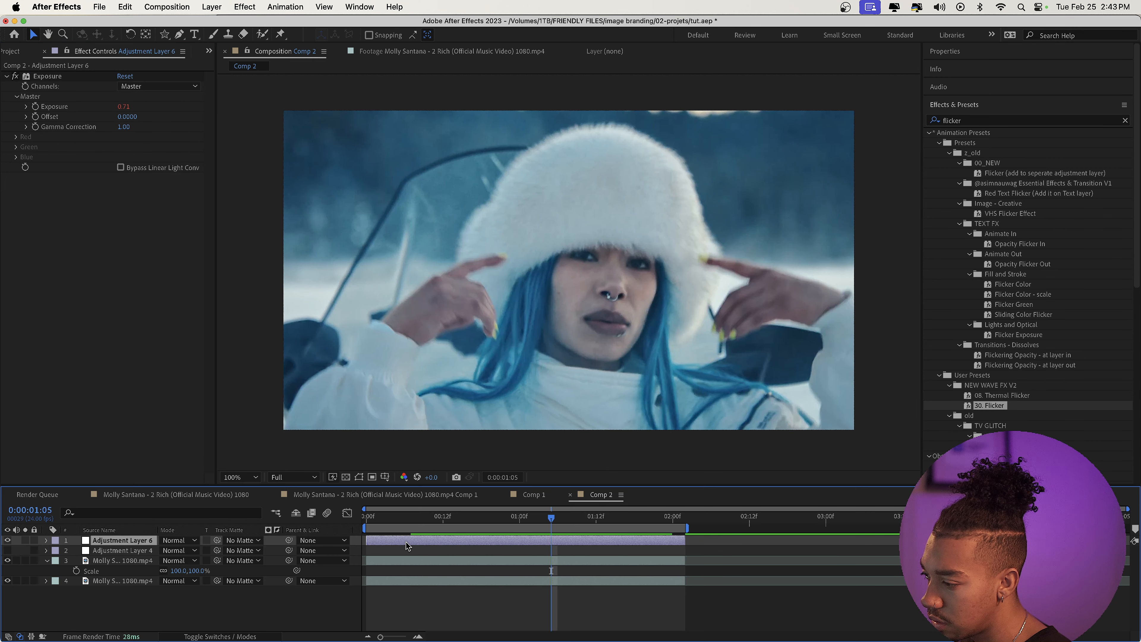
key(e)
key(e)
click(411, 589)
click(446, 589)
text(q1)
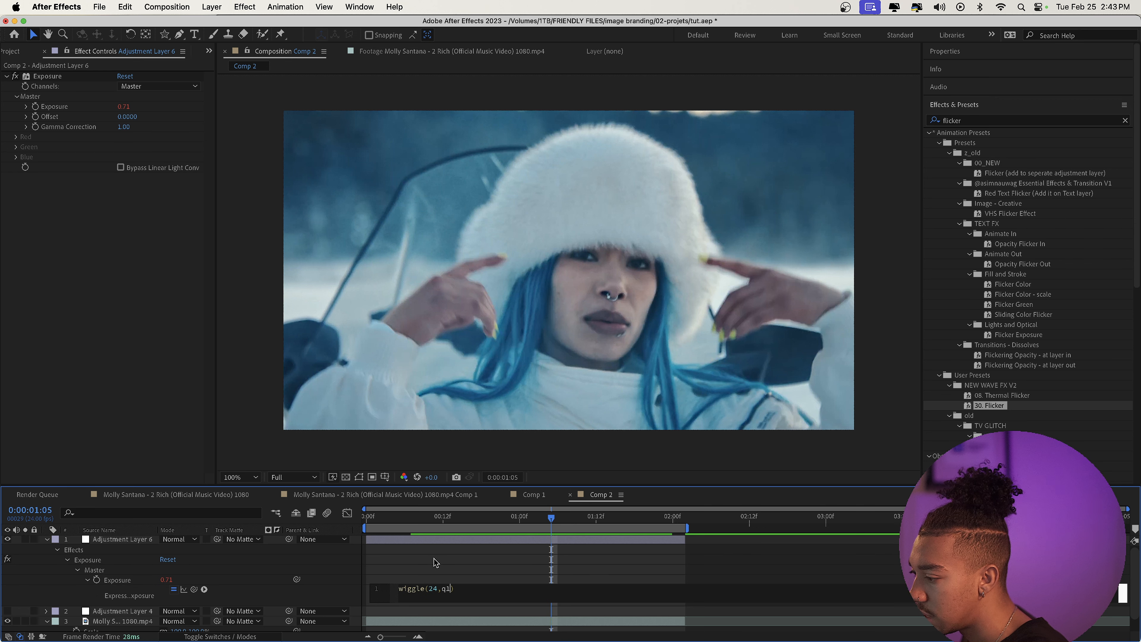
key(BackSpace)
key(BackSpace)
text(1)
drag(394, 519, 353, 521)
key(space)
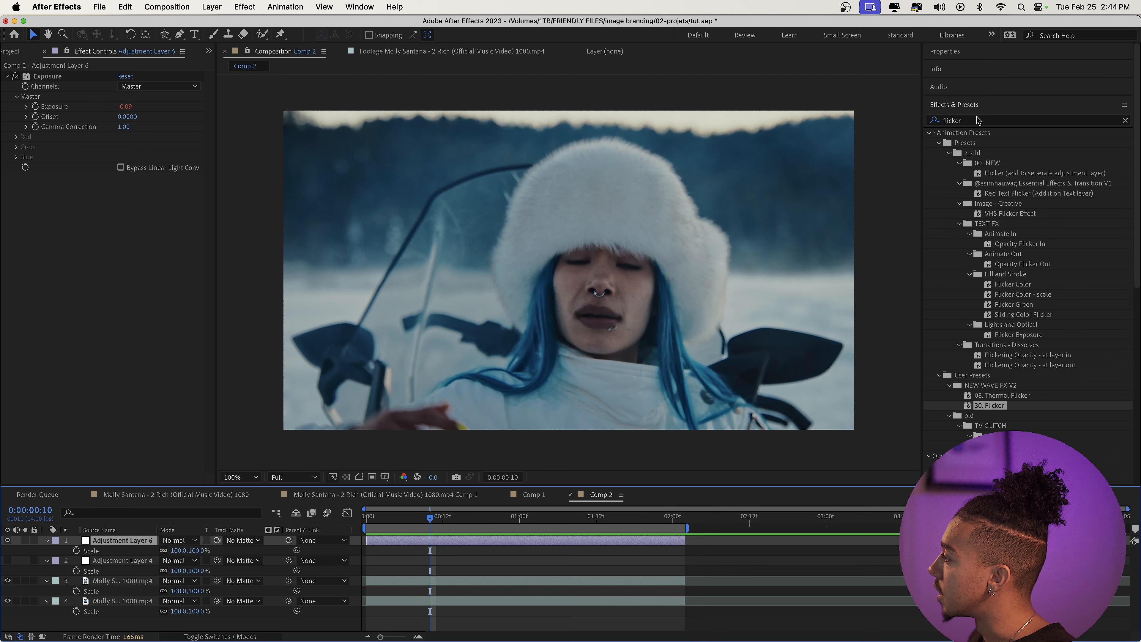
- Search the effects for "grid" and apply the Generate Grid effect to the flicker adjustment layer
click(978, 120)
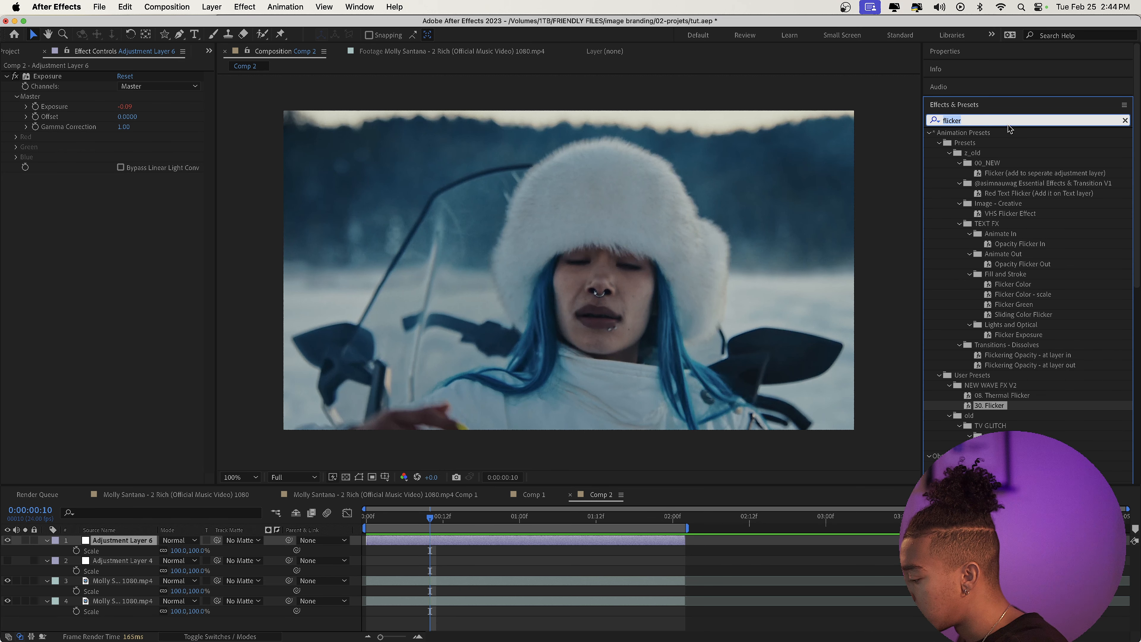
text(grid)
drag(969, 319, 303, 260)
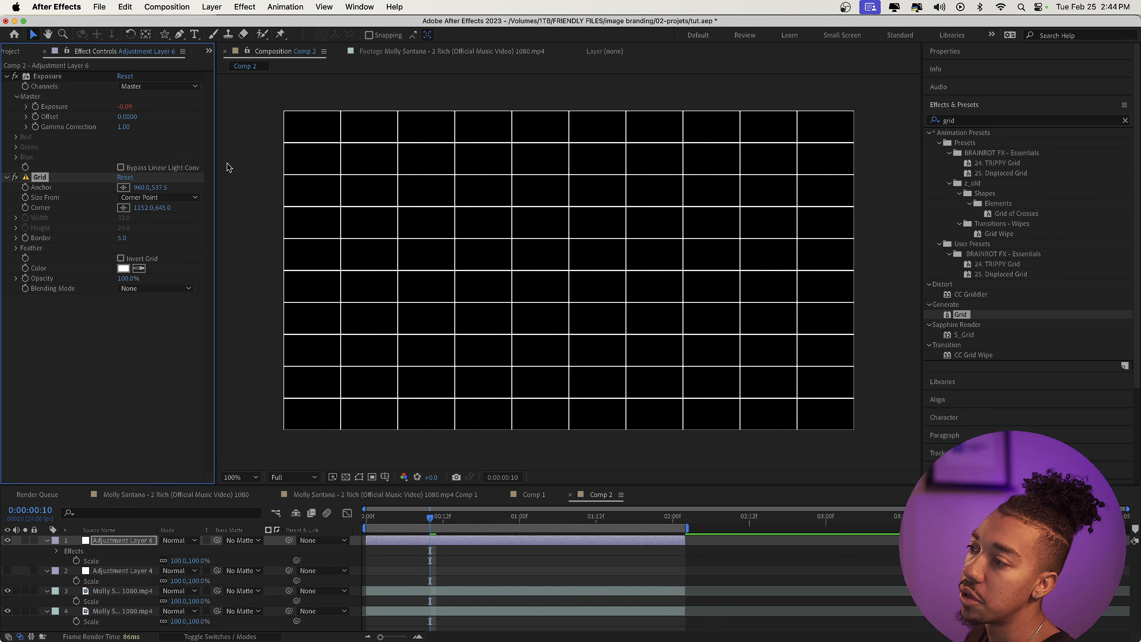
- Size the Grid from Width & Height Sliders, with a width of 7 and a height of 39
click(151, 199)
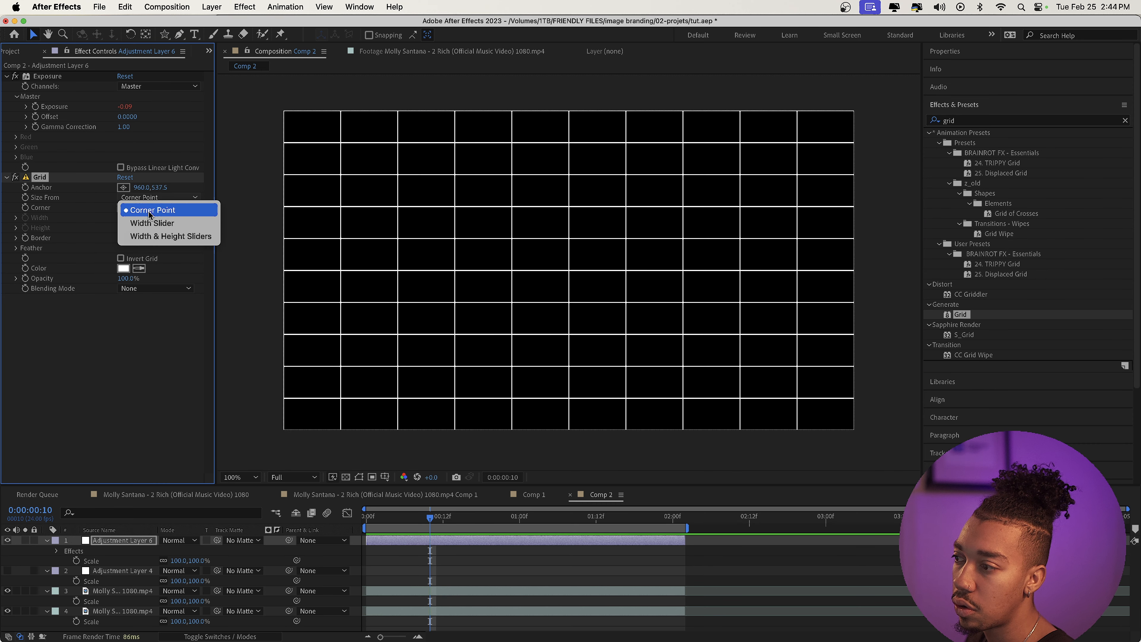
click(149, 236)
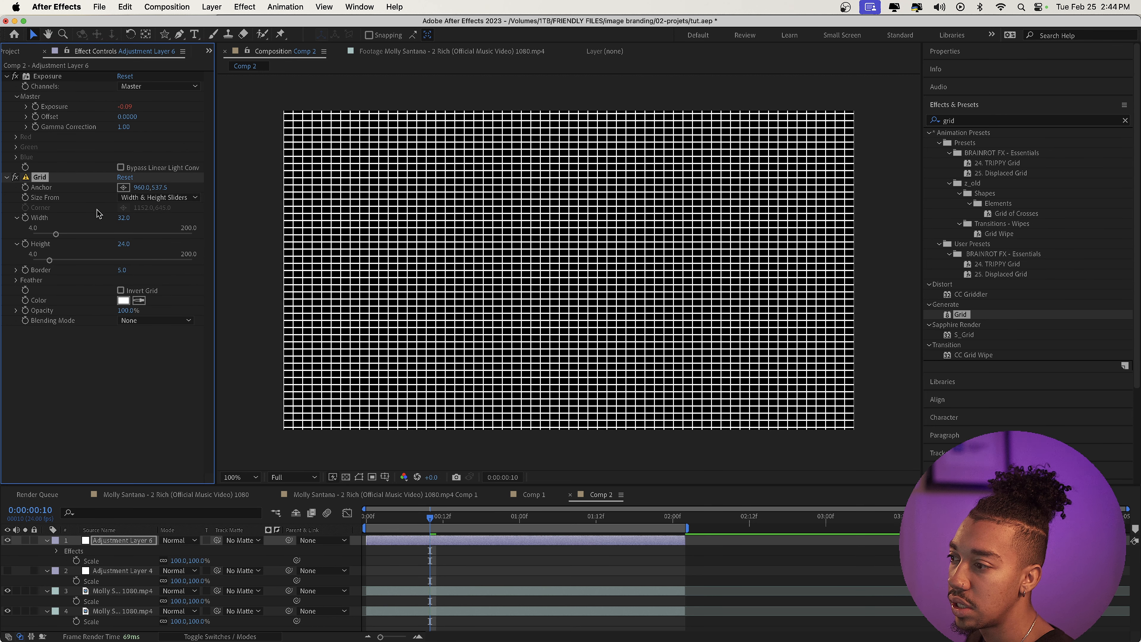
click(116, 219)
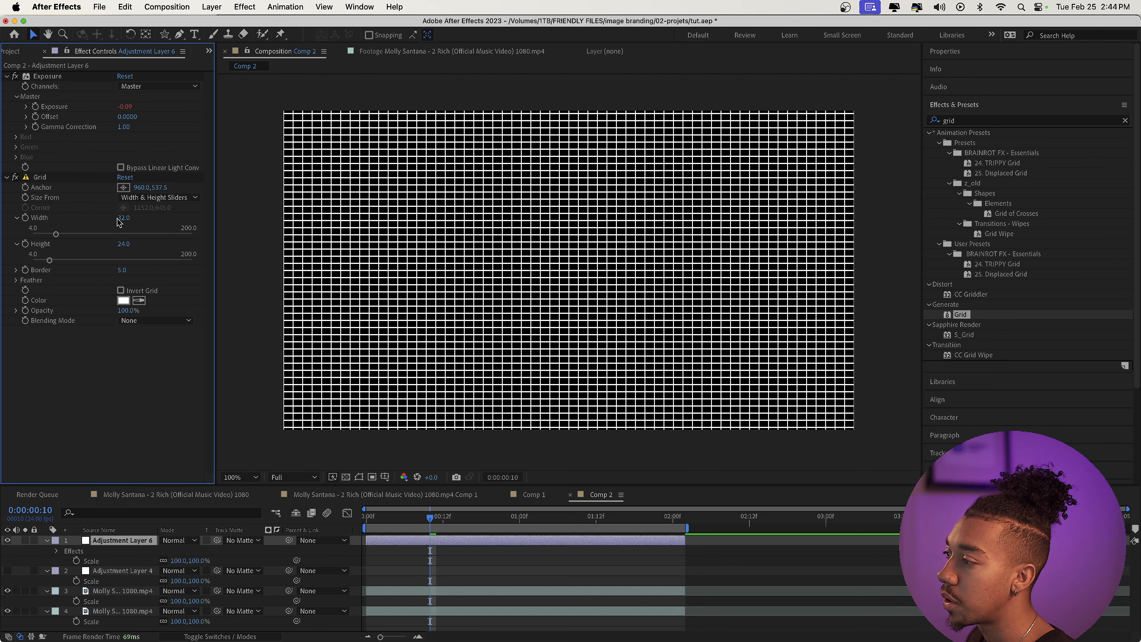
drag(121, 219, 128, 244)
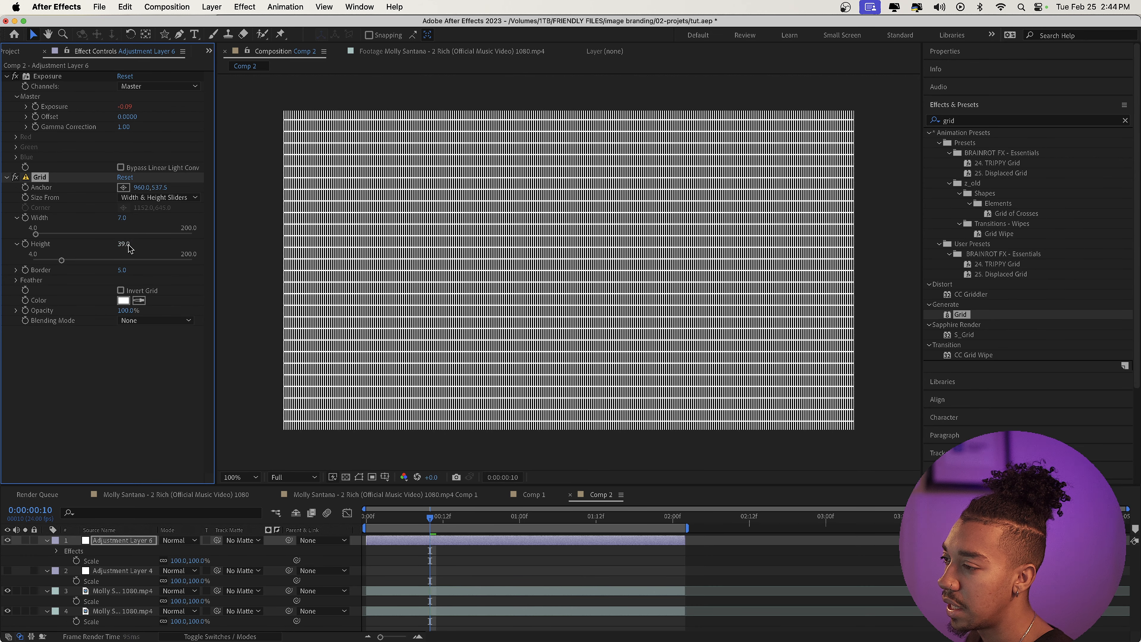
- Add the expression wiggle(24,20) to the Grid's Height and preview the animation from the first frame
alt+click(26, 244)
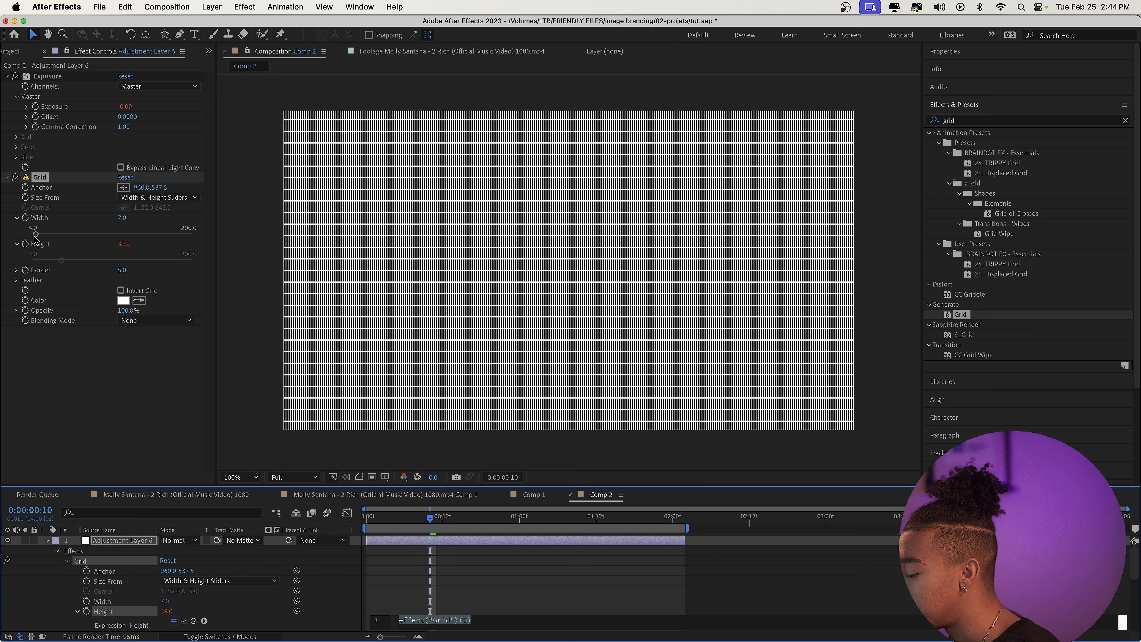
text(wiggle(24,20)
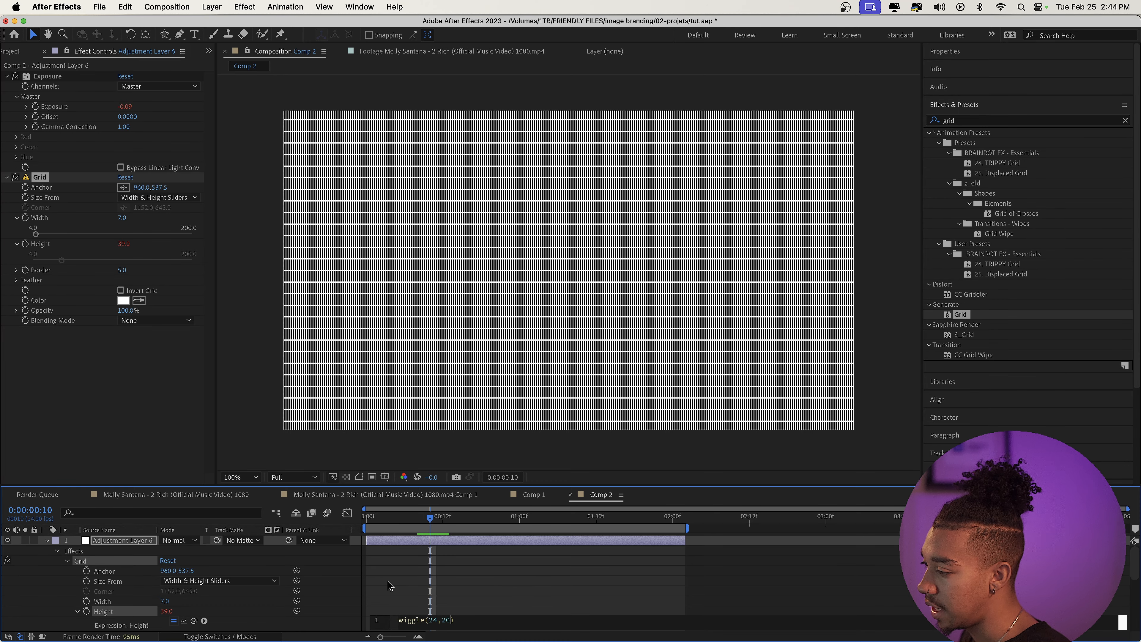
key(space)
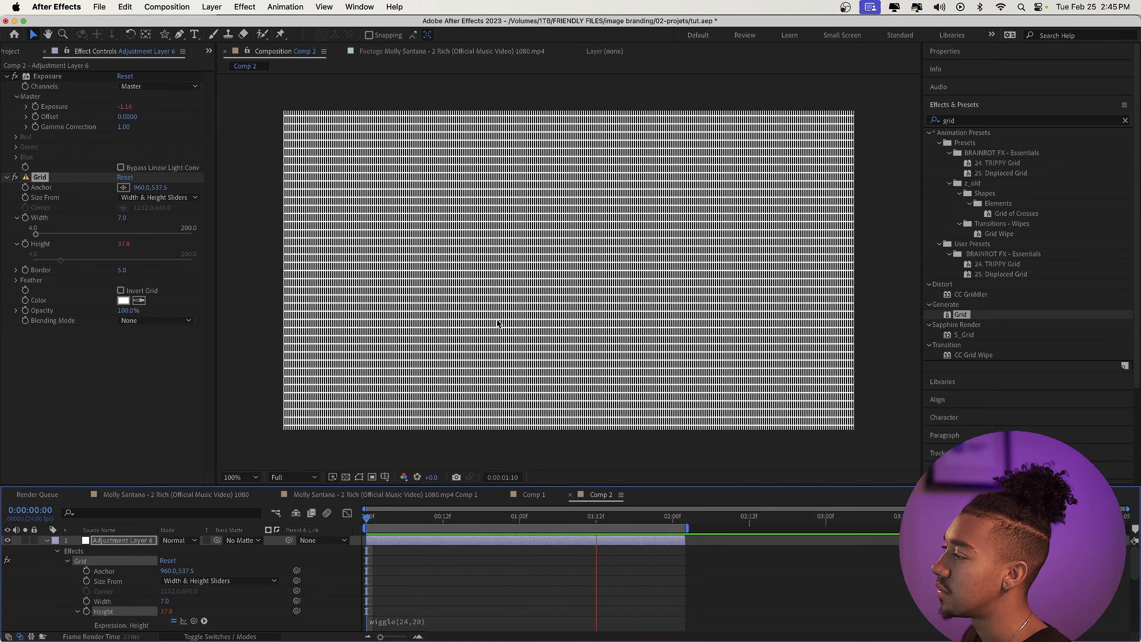
key(space)
- Add the expression wiggle(24,2000) to the Grid's Anchor, preview it, and set the Grid border to 3
alt+click(26, 188)
text(wiggle(24,2000)
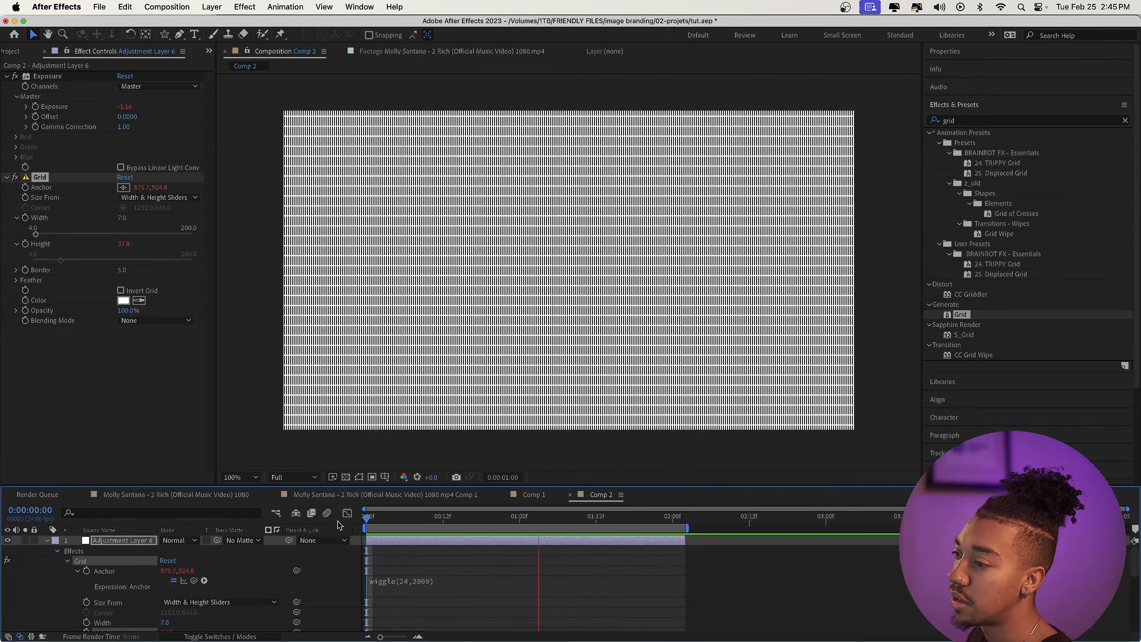
click(69, 399)
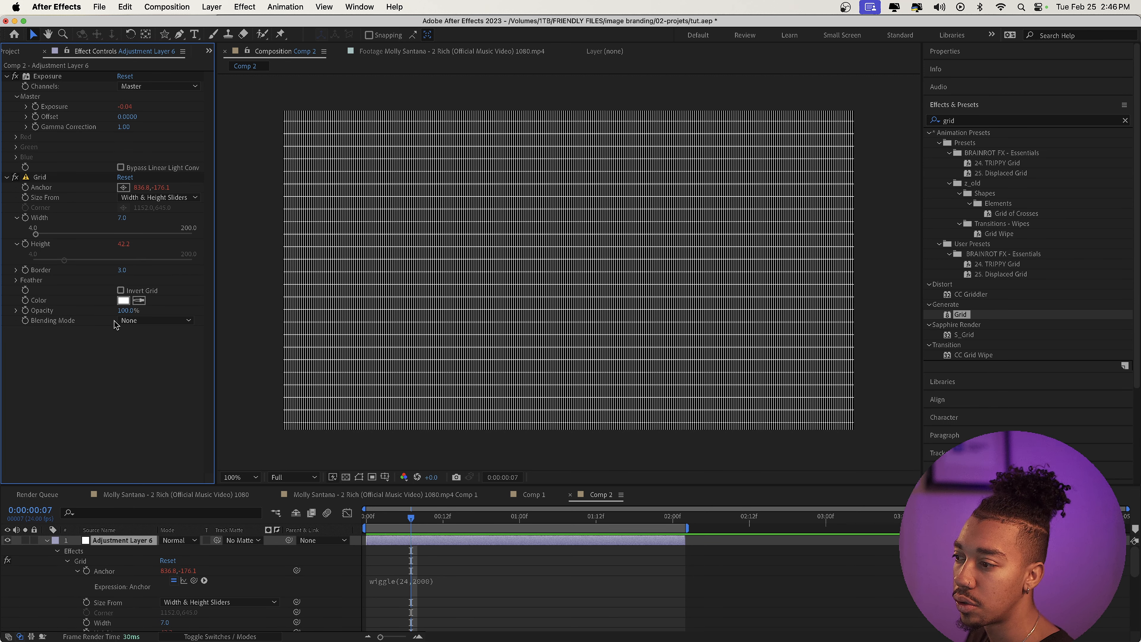
- Set the Grid's blending mode to Overlay and preview it over the footage
click(130, 320)
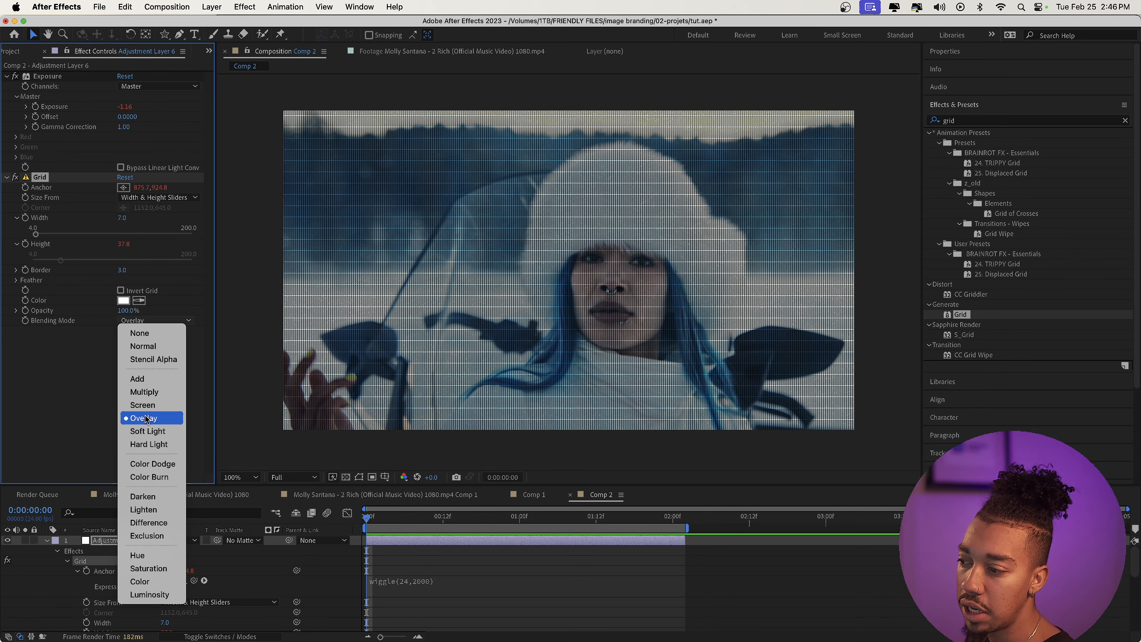
click(145, 419)
key(space)
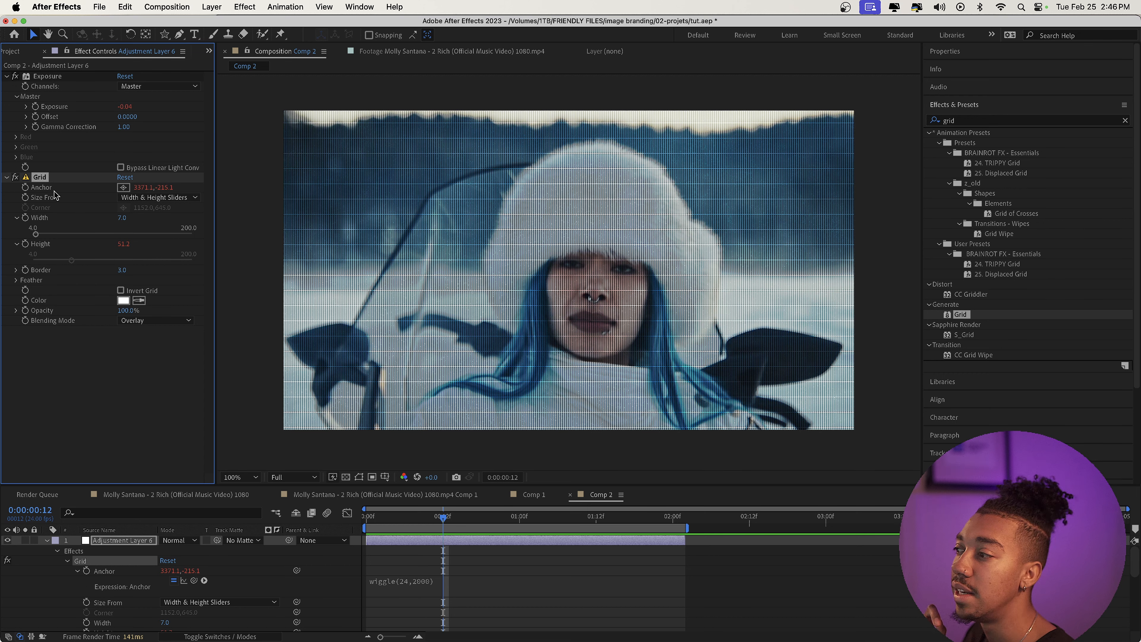
- Duplicate the Grid effect, set the copy's width to 4, and preview the combined grids
key(super+d)
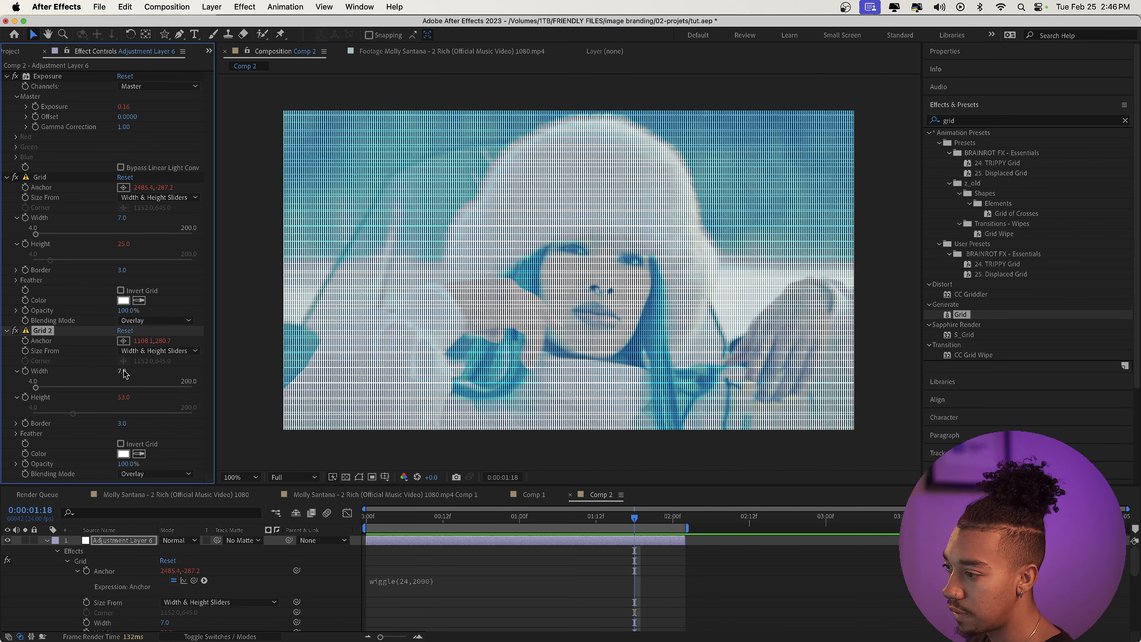
key(Return)
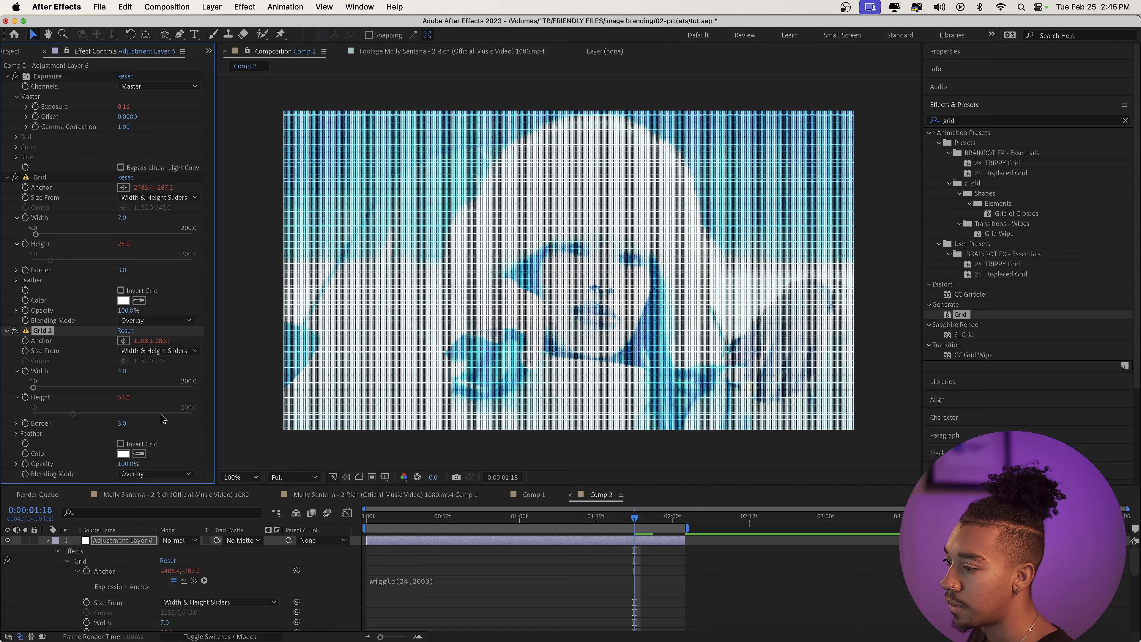
key(space)
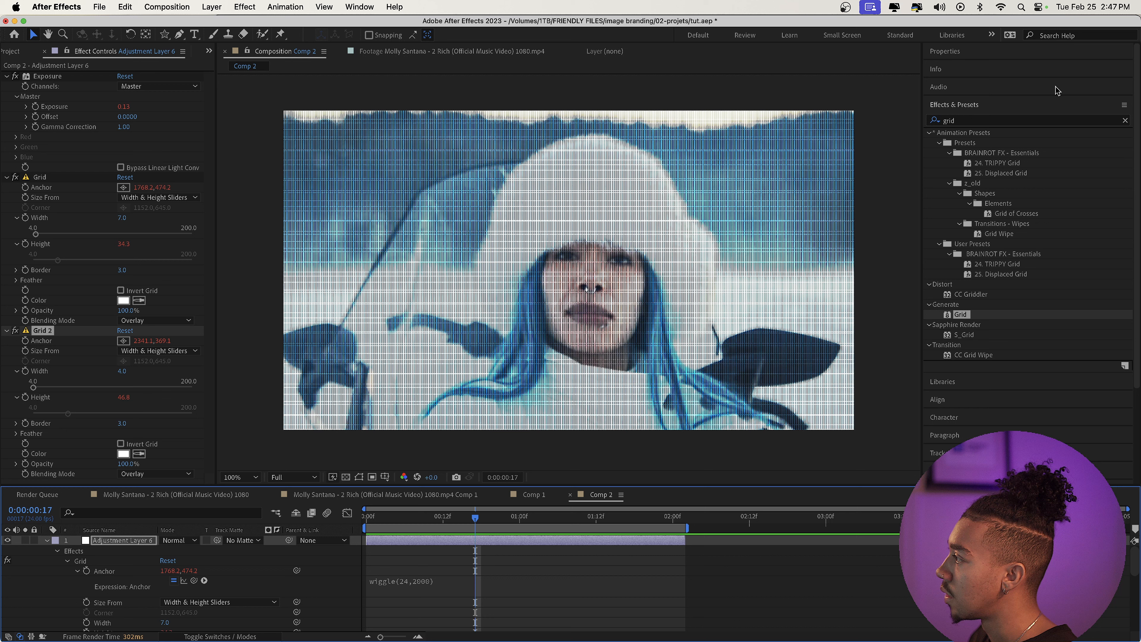
- Begin a new effects search to replace the "grid" term
click(962, 126)
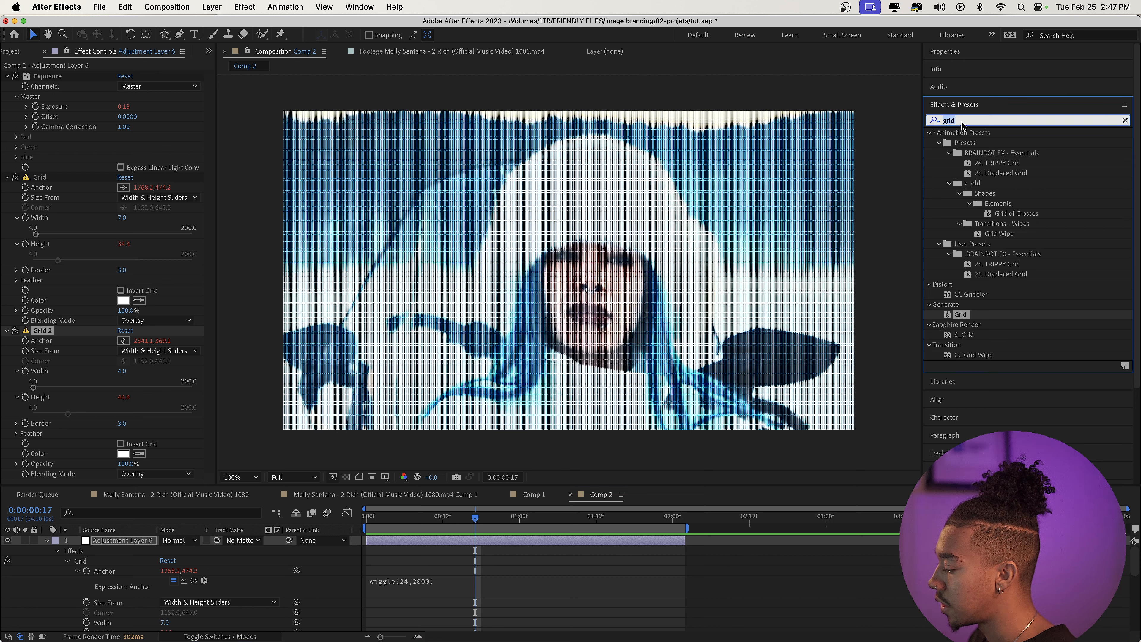